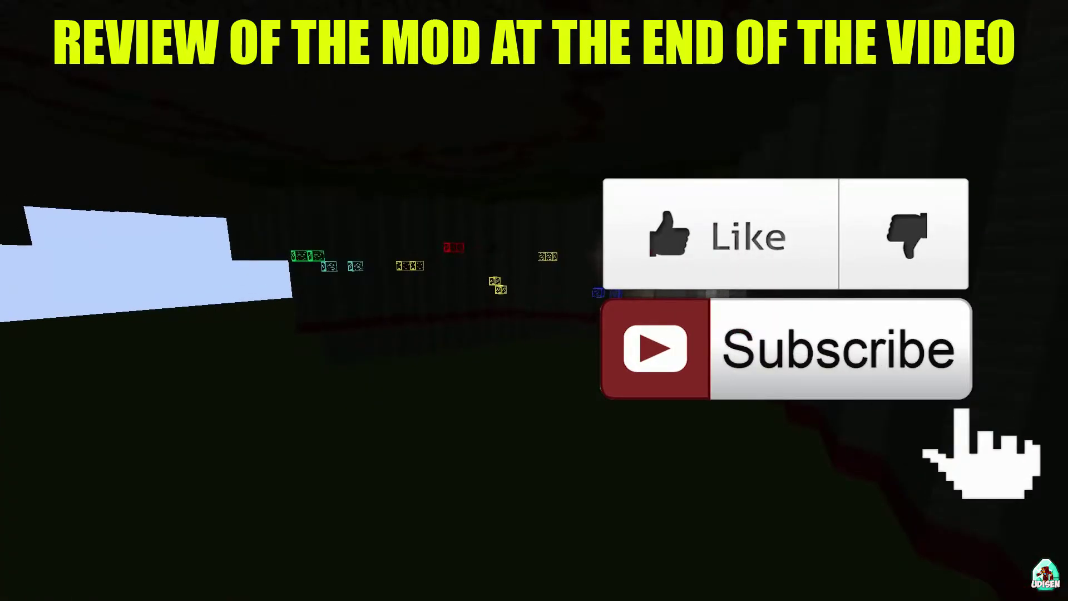
key(F2)
key(F1)
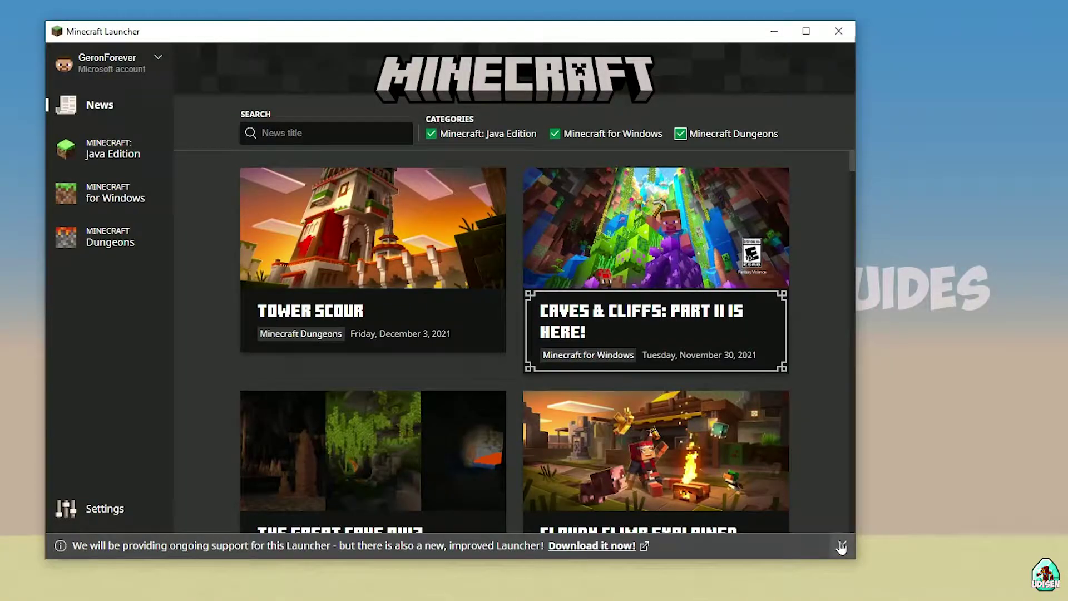
Dismiss the new launcher notice and open the list of installations for Minecraft: Java Edition.
click(841, 546)
click(139, 149)
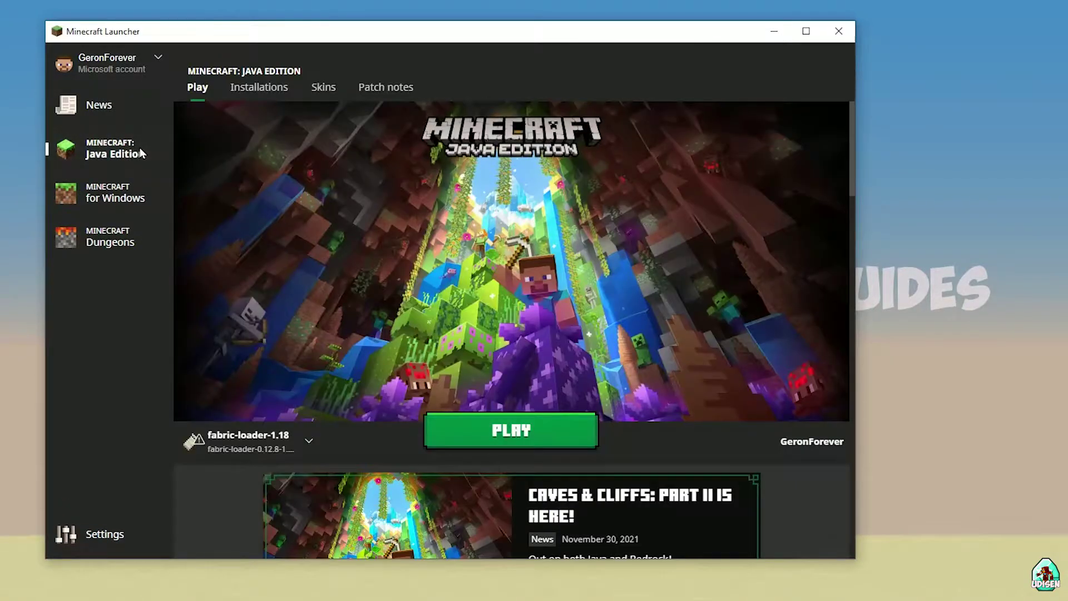
click(246, 88)
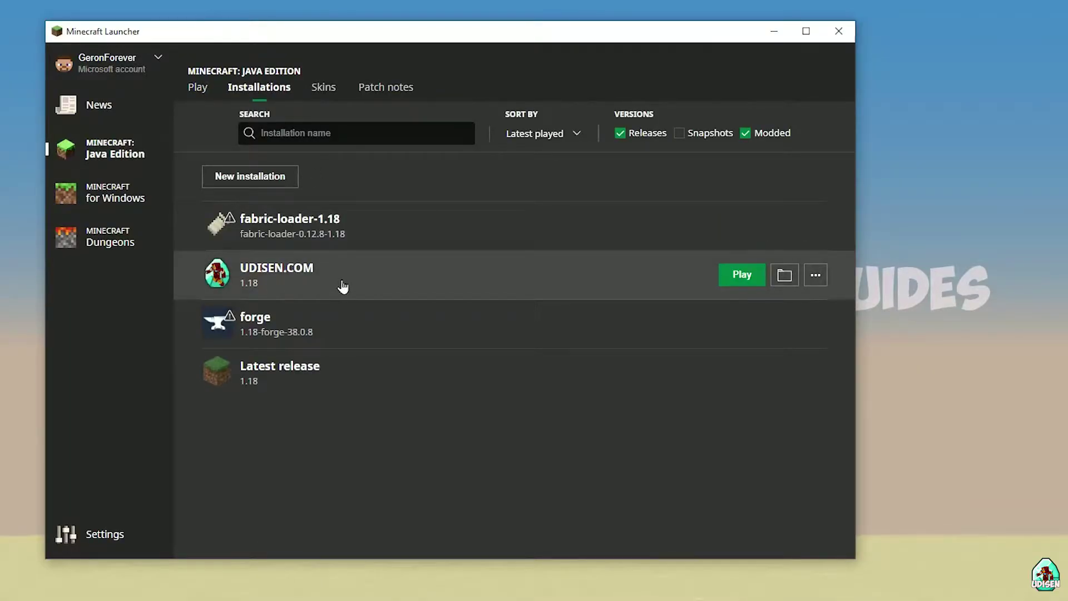
click(269, 182)
click(409, 181)
text(kyuukuyk)
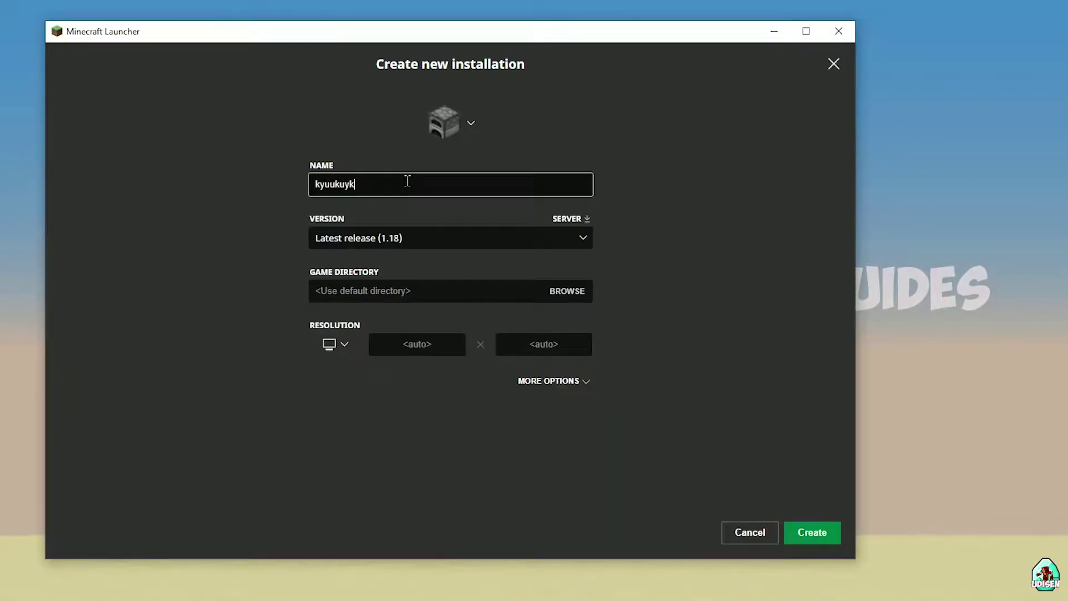
text(kuyk)
drag(407, 181, 285, 210)
click(745, 531)
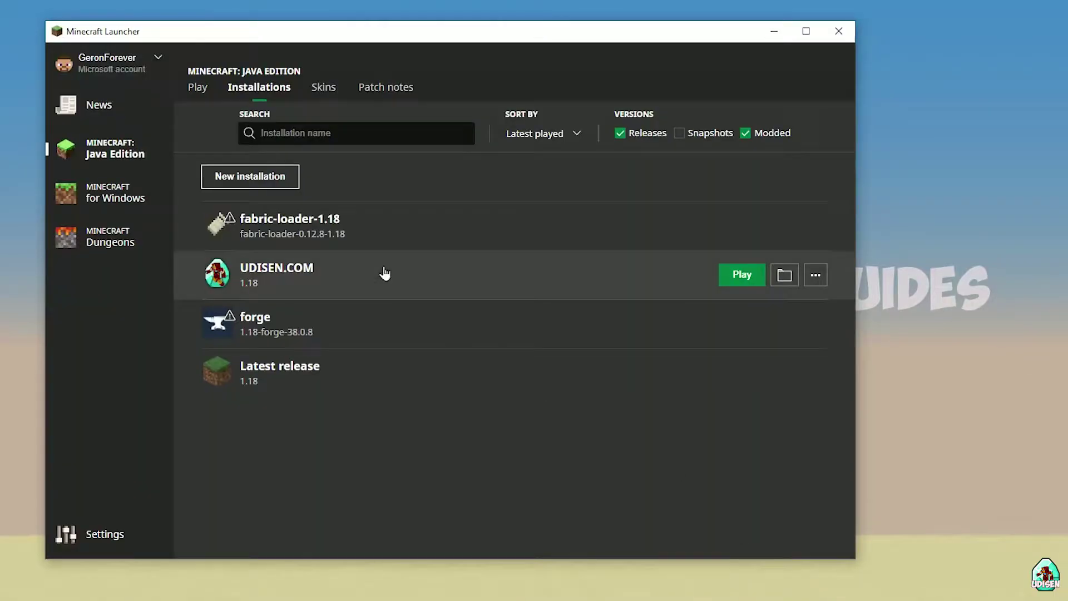
Open the UDISEN.COM installation for editing and choose release 1.18 as its version.
click(389, 284)
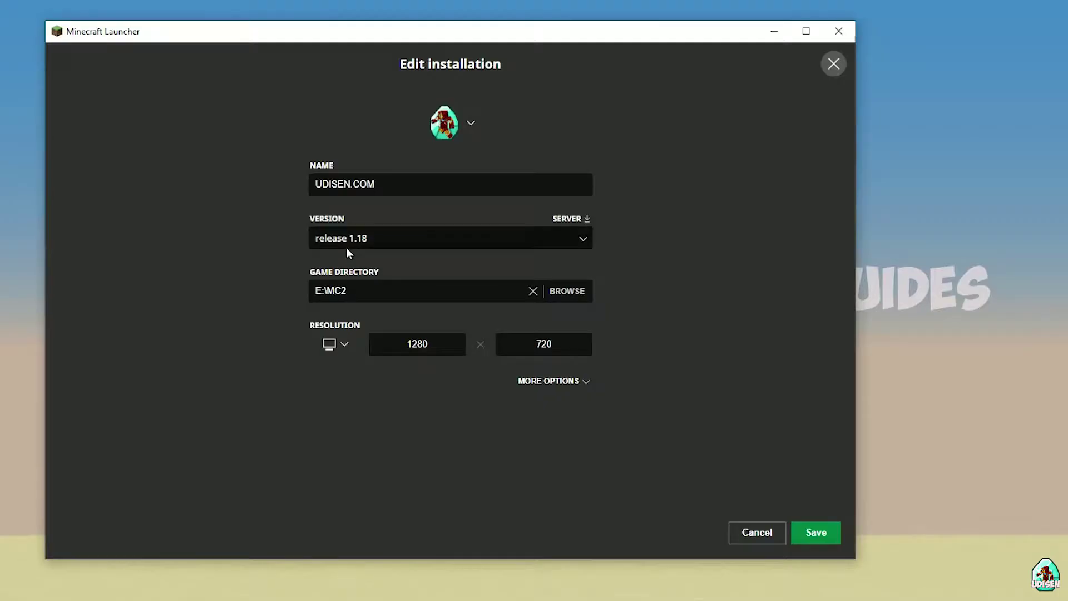
click(379, 238)
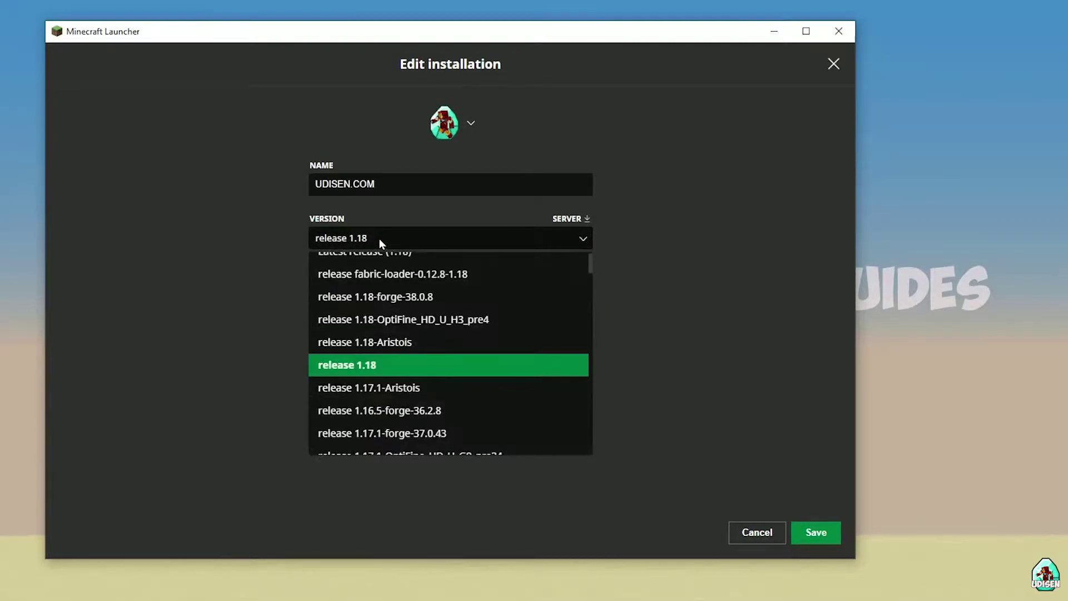
click(382, 368)
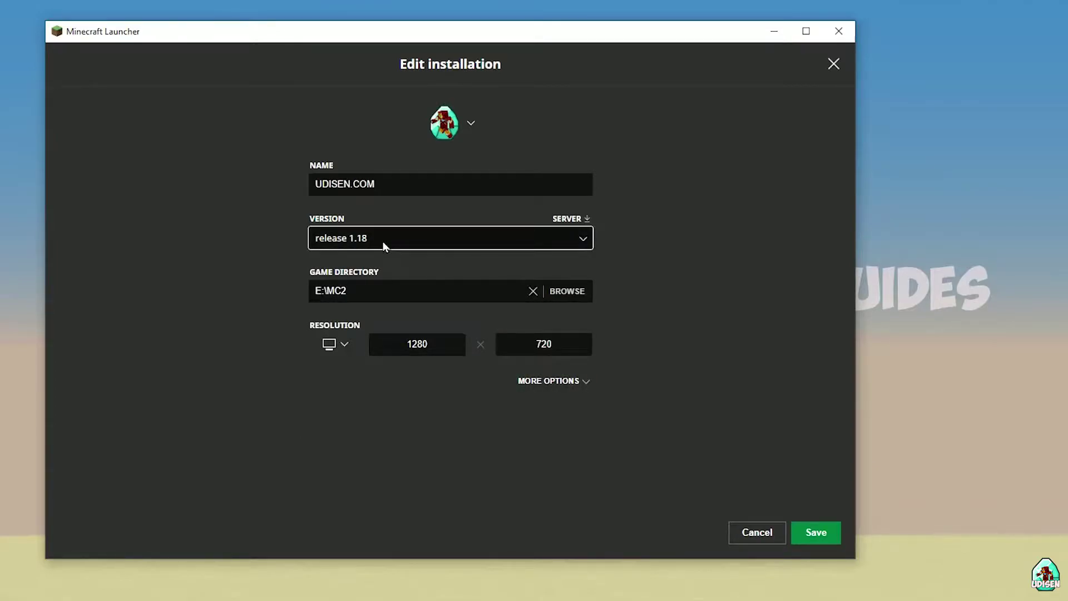
Try release 1.18-forge-38.0.8 as the installation's version, then switch it back to release 1.18.
click(383, 245)
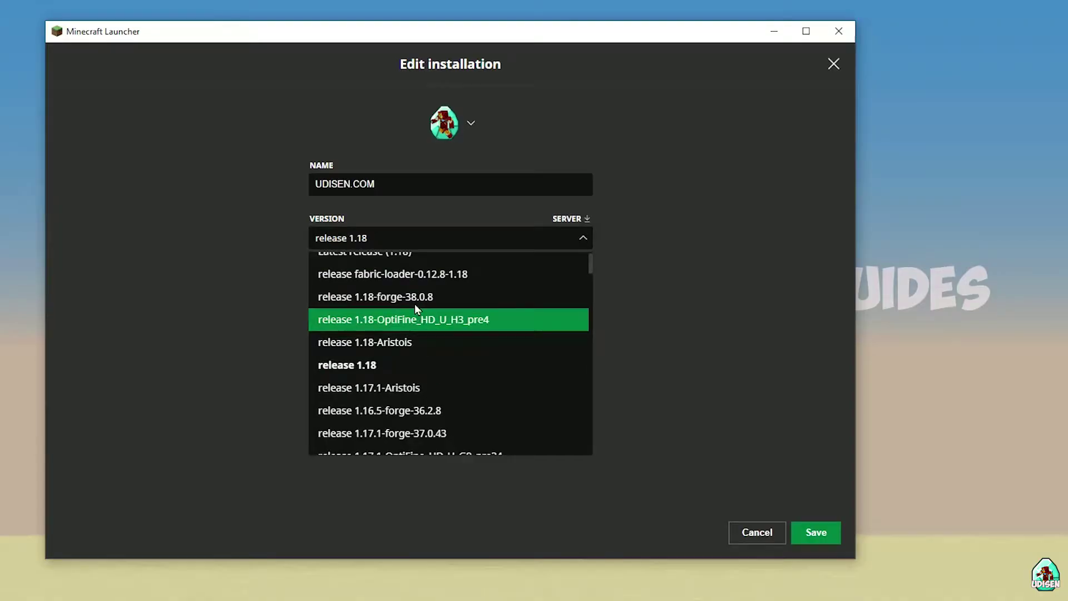
click(403, 293)
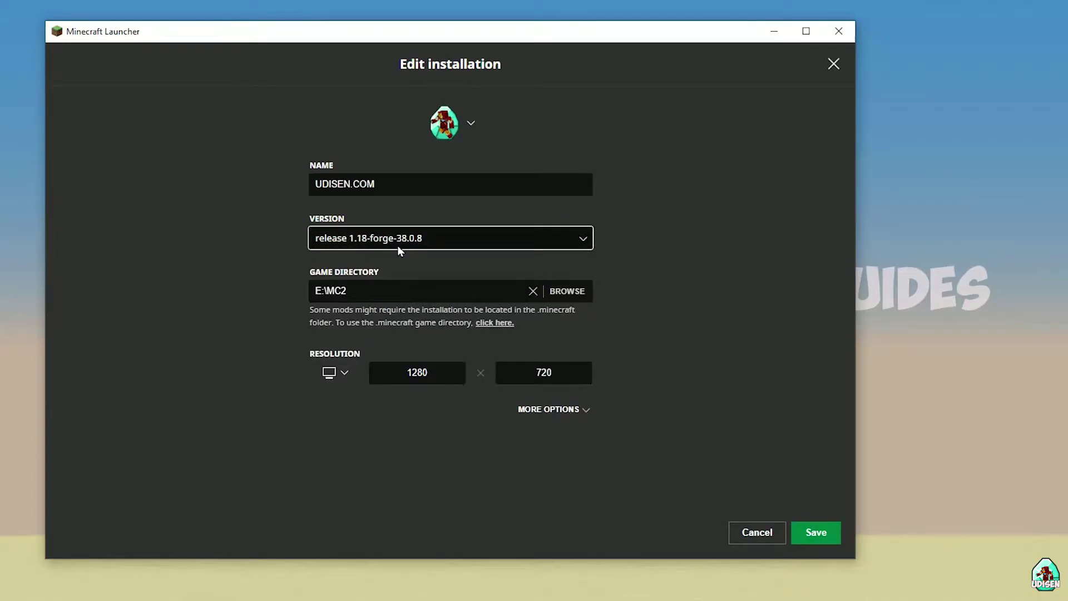
click(393, 238)
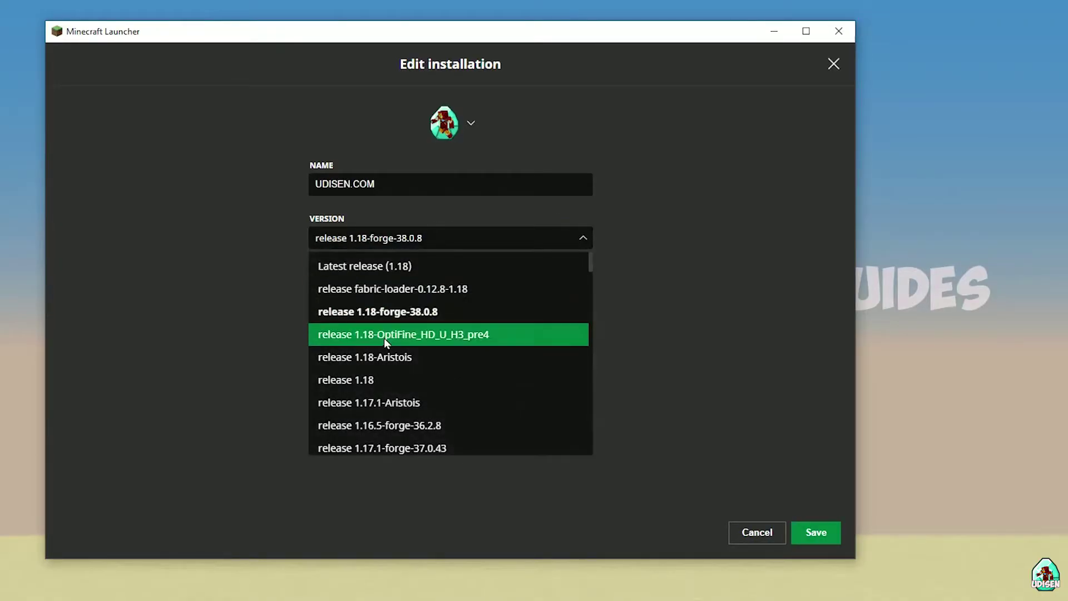
click(398, 378)
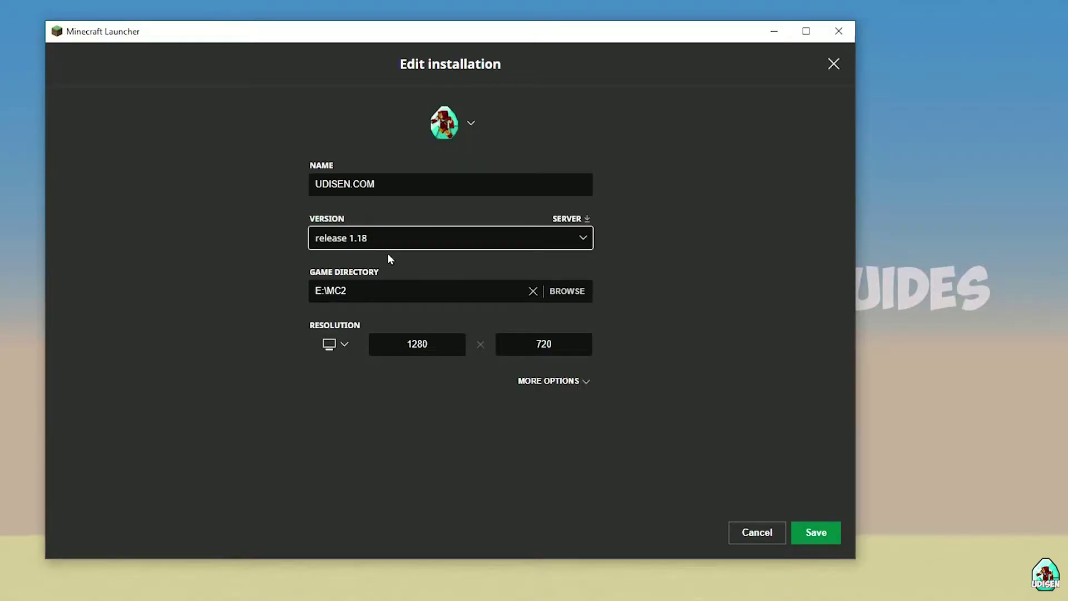
Save the UDISEN.COM installation and launch the game from it.
click(821, 539)
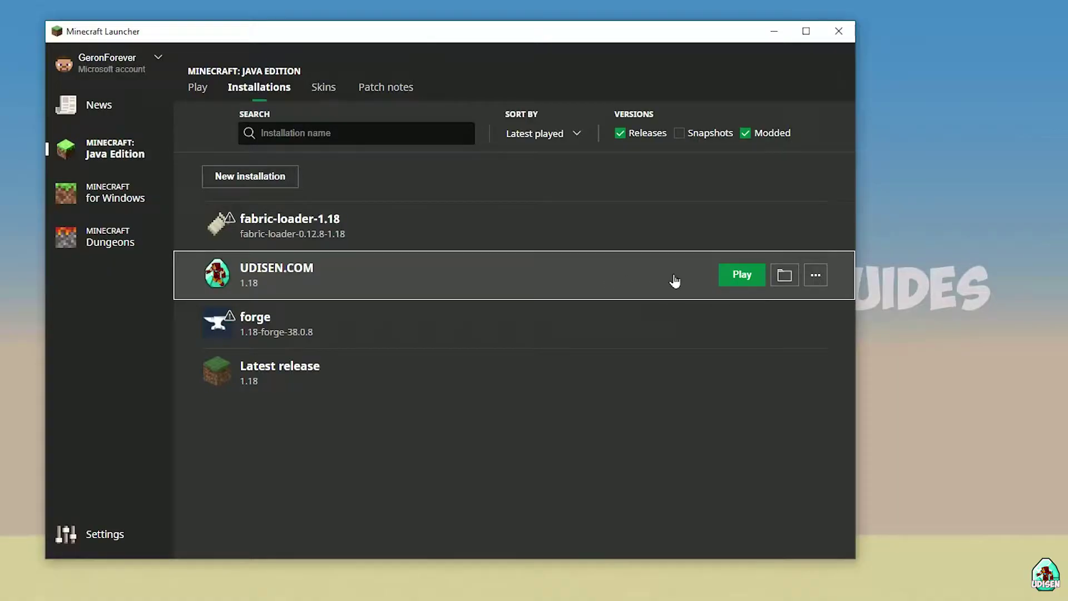
click(752, 278)
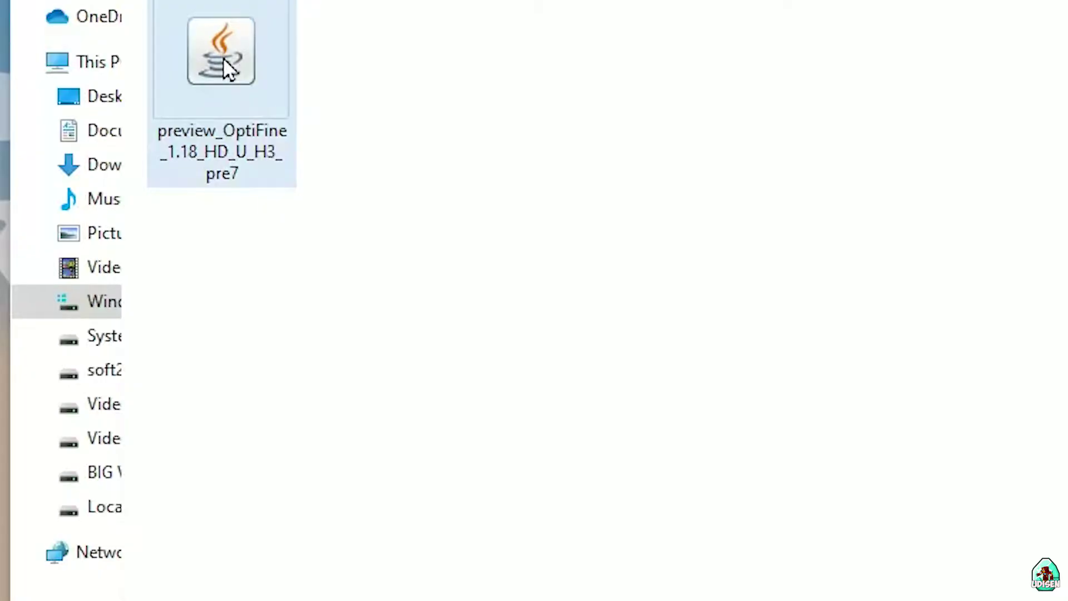
Run the preview_OptiFine_1.18_HD_U_H3_pre7 installer, then launch the OptiFine installation with its modified-game warning turned off.
click(224, 59)
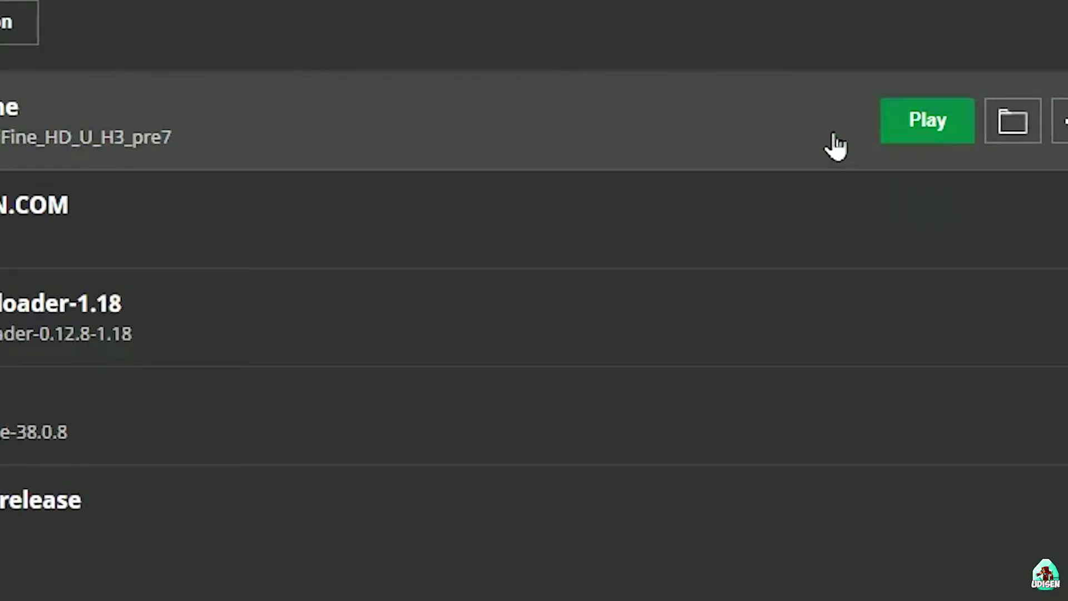
click(906, 133)
click(266, 326)
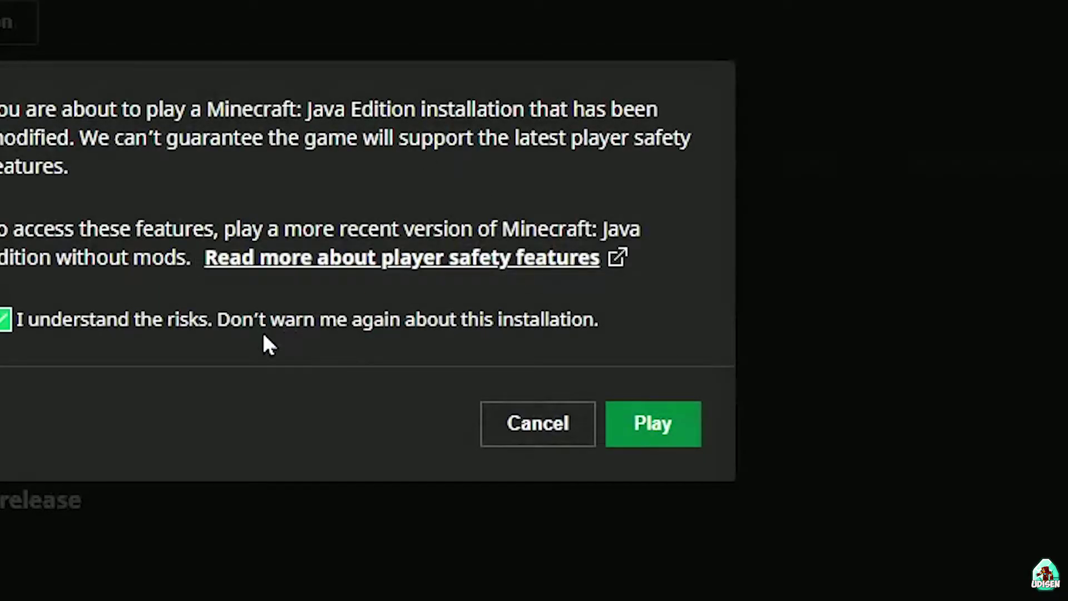
click(644, 439)
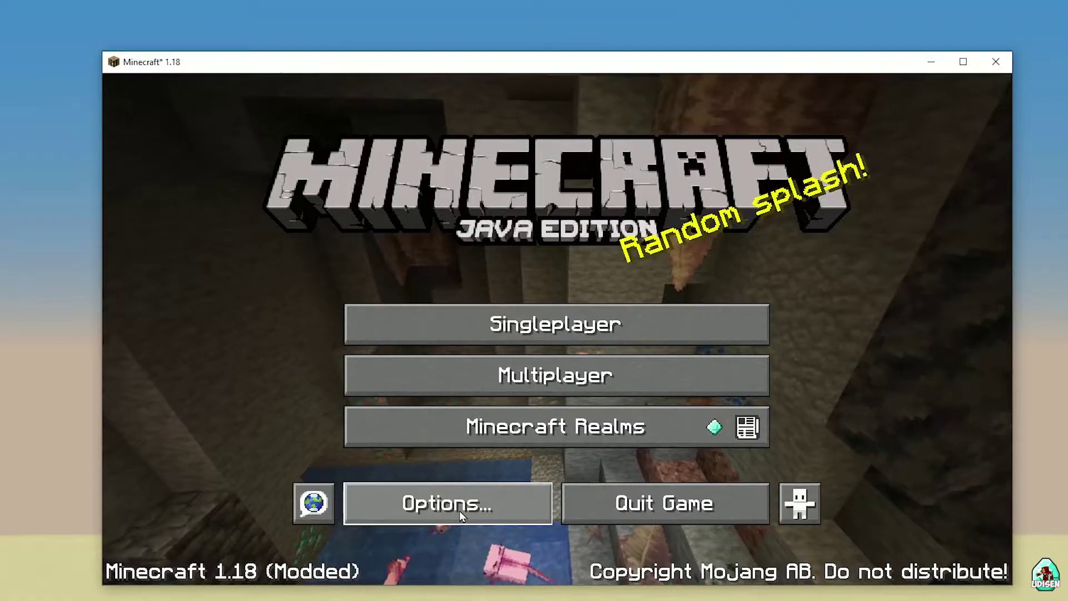
Open the resource pack selection from the game's options.
click(435, 499)
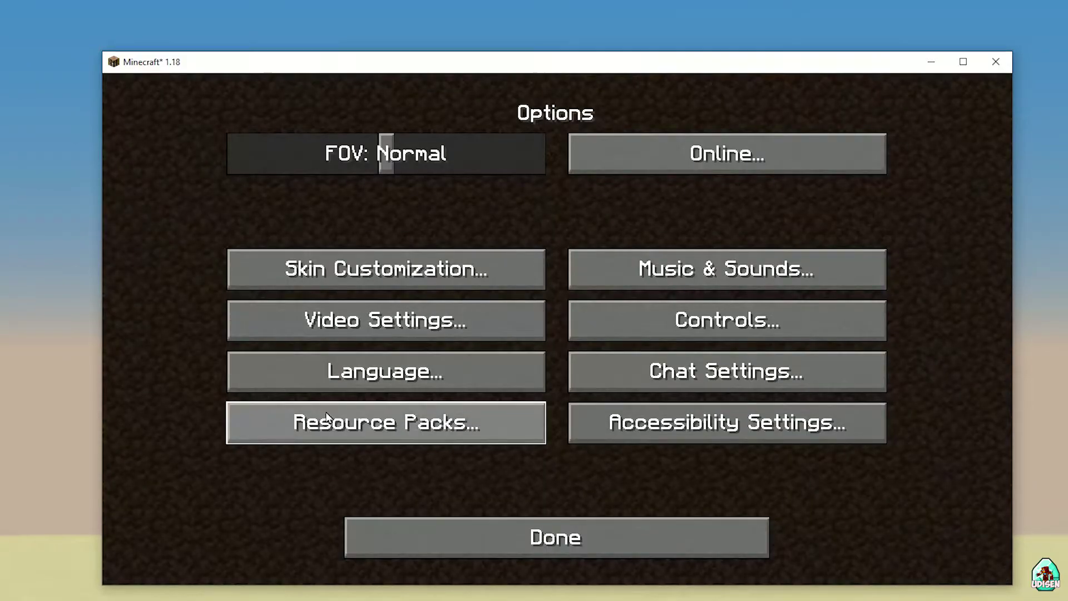
click(340, 426)
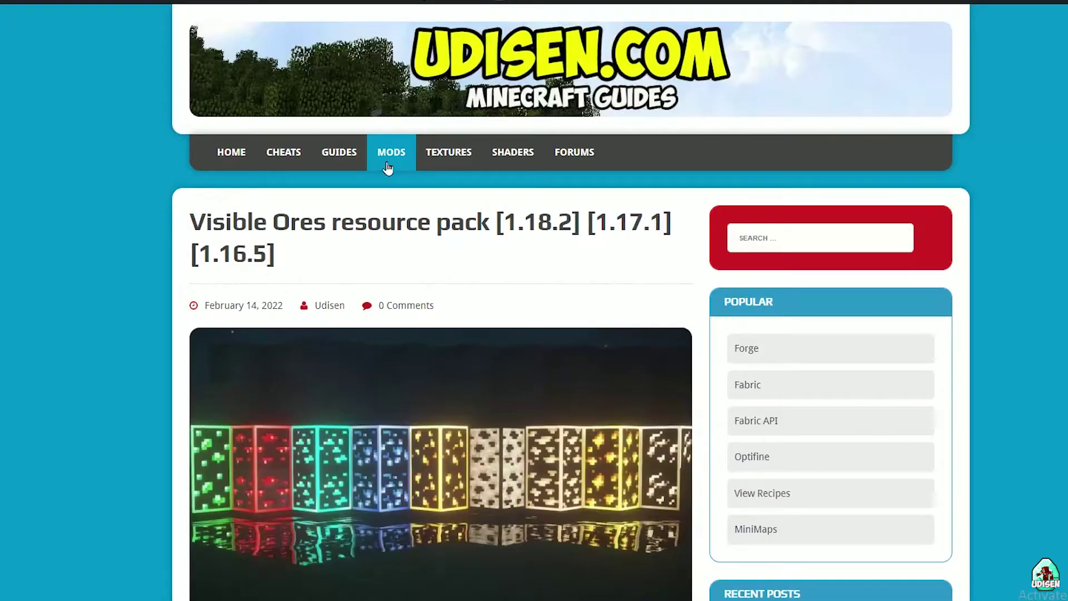
Examine the Visible Ores resource pack page for its supported Minecraft versions, download section, description and OptiFine requirement.
scroll(390, 161, down, 10)
scroll(389, 161, down, 8)
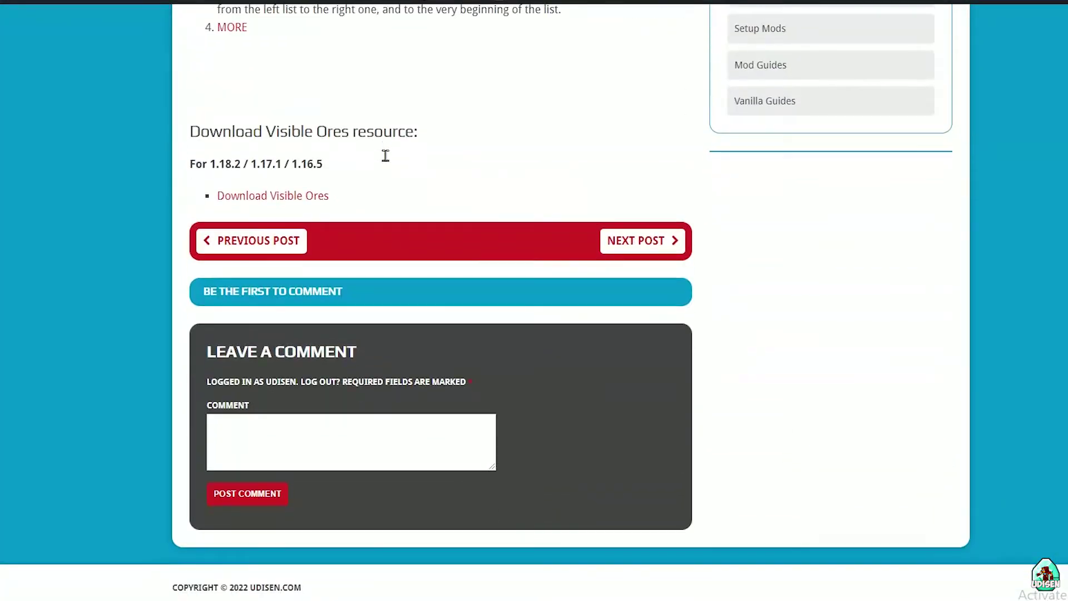
drag(192, 164, 324, 164)
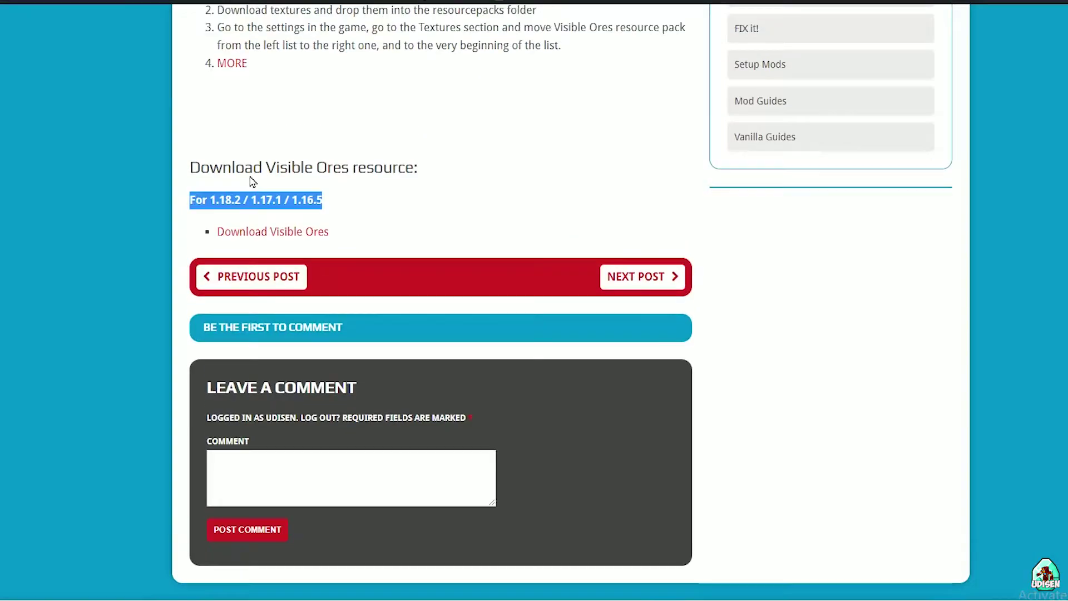
scroll(250, 178, up, 9)
scroll(251, 189, down, 1)
scroll(253, 190, down, 1)
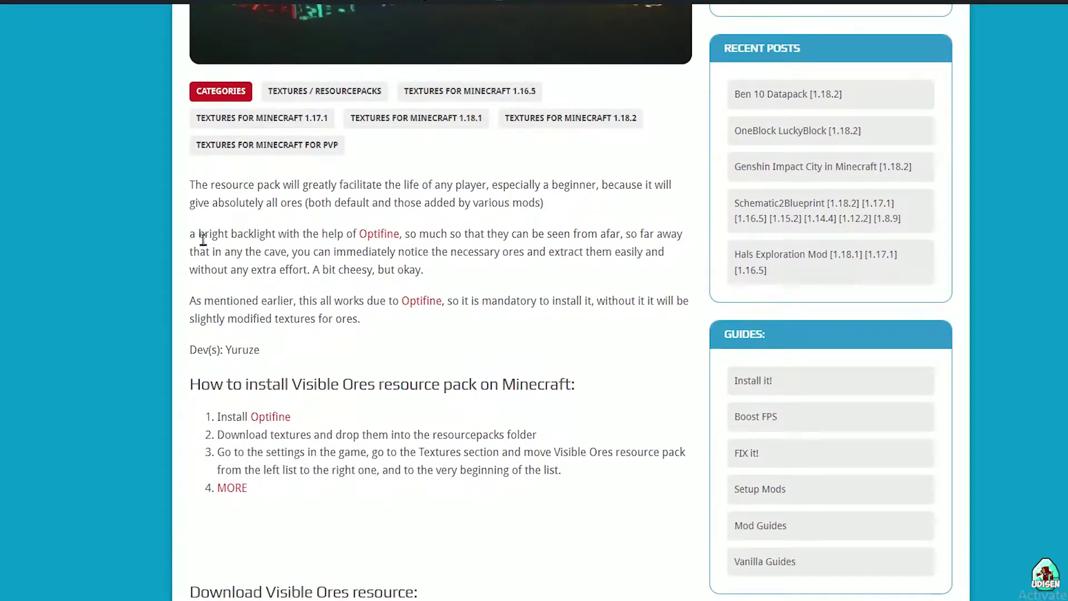
drag(209, 234, 339, 321)
click(338, 332)
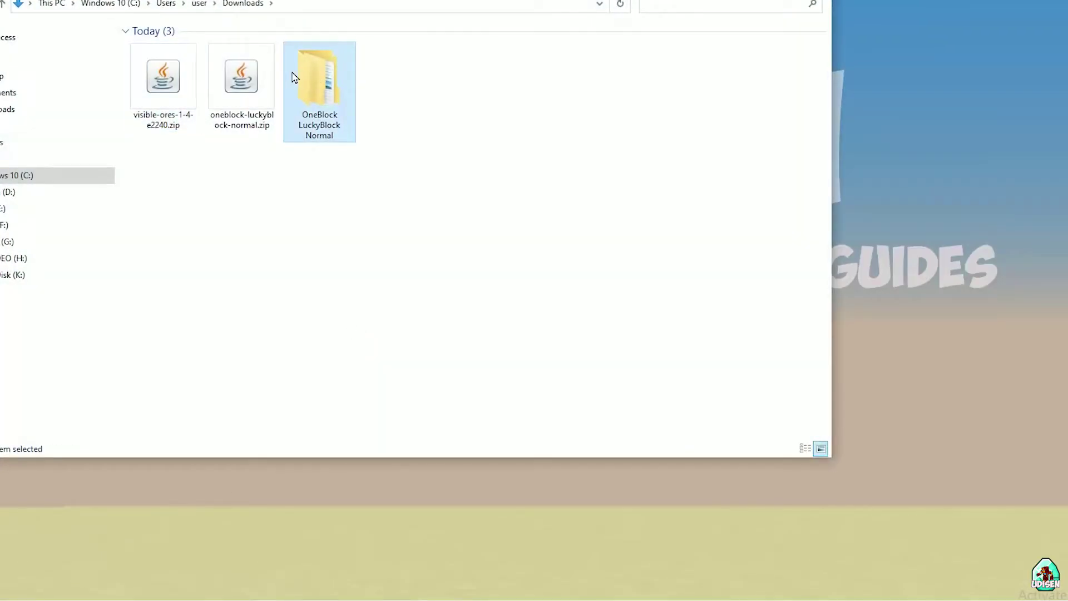
Move oneblock-luckyblock-normal.zip and the OneBlock LuckyBlock Normal folder out of the Downloads folder.
ctrl+click(241, 78)
drag(241, 78, 209, 9)
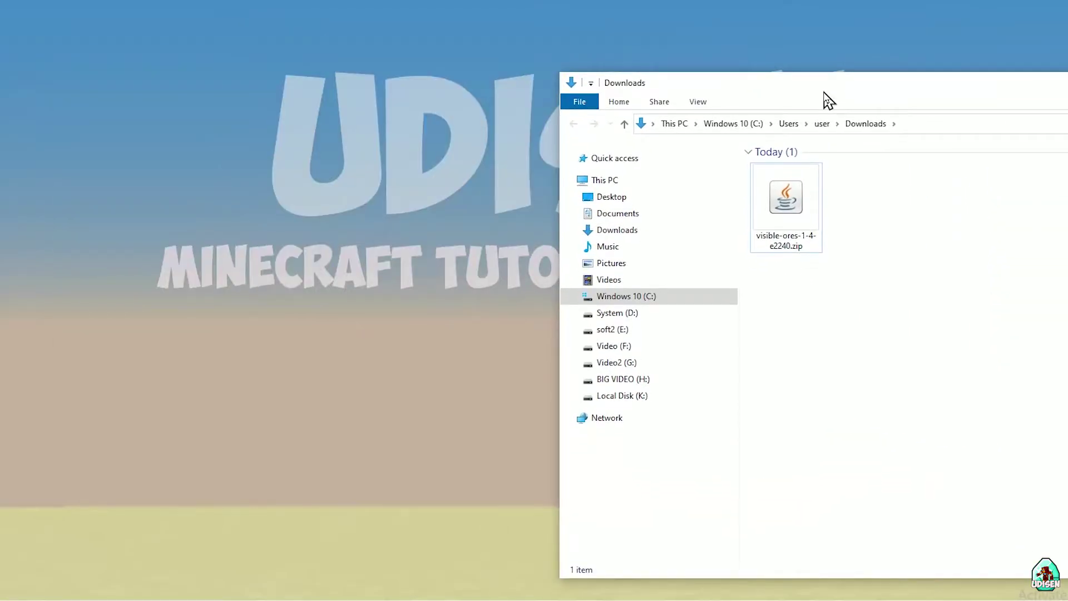
Add visible-ores-1-4-e2240.zip from Downloads to Minecraft's available resource packs and confirm adding it.
drag(825, 100, 801, 64)
click(764, 158)
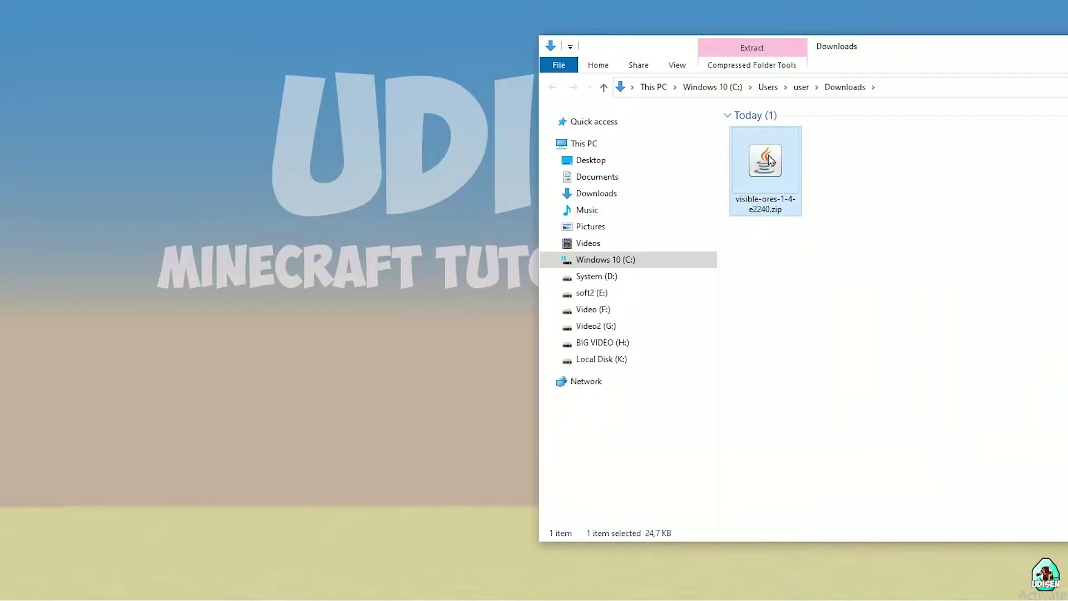
key(alt+Tab)
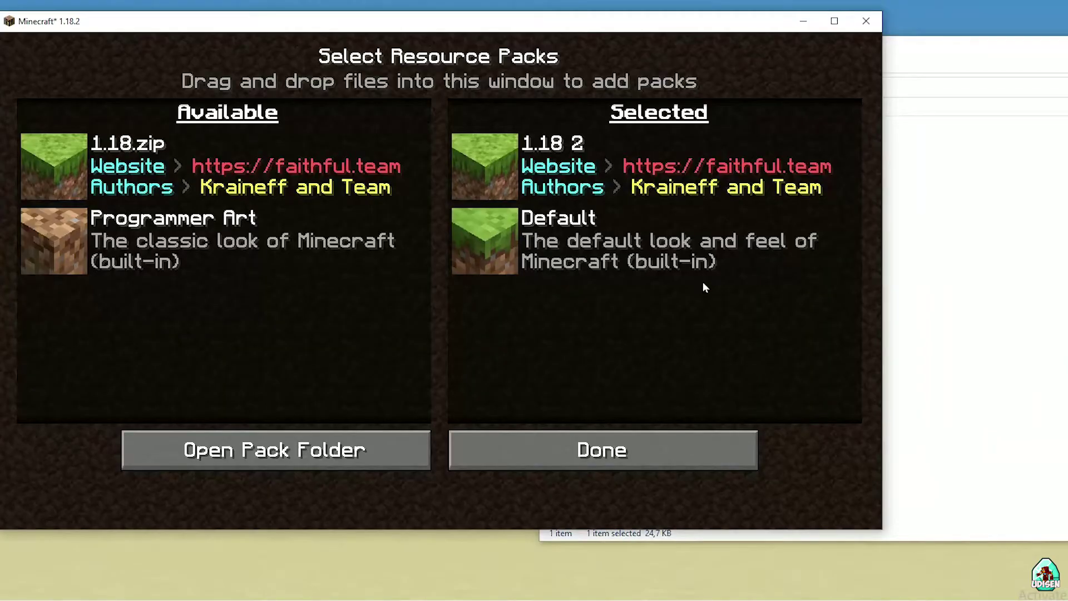
click(886, 192)
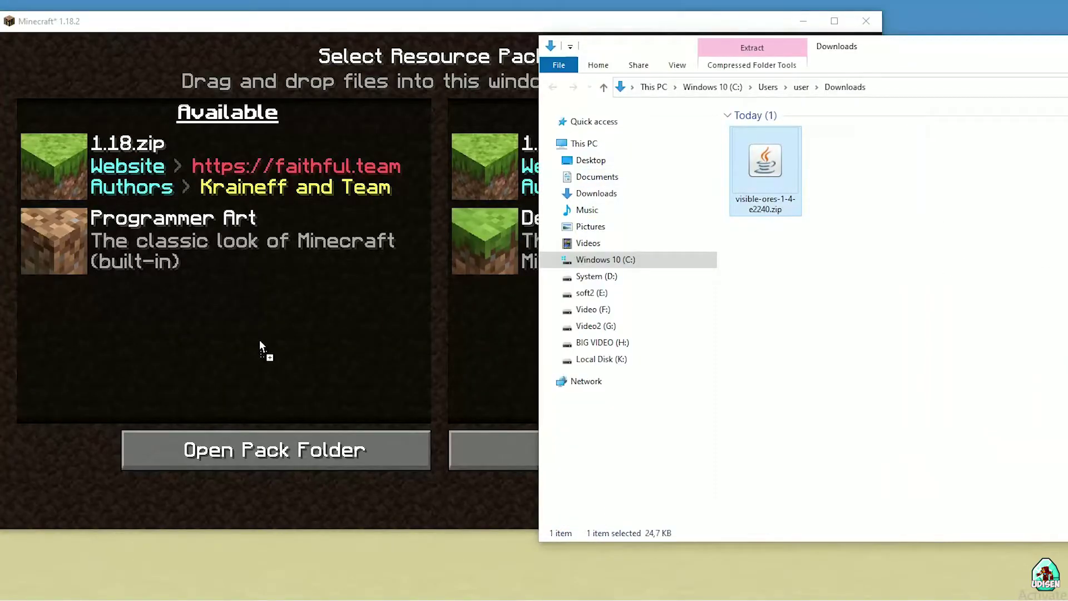
drag(316, 291, 316, 292)
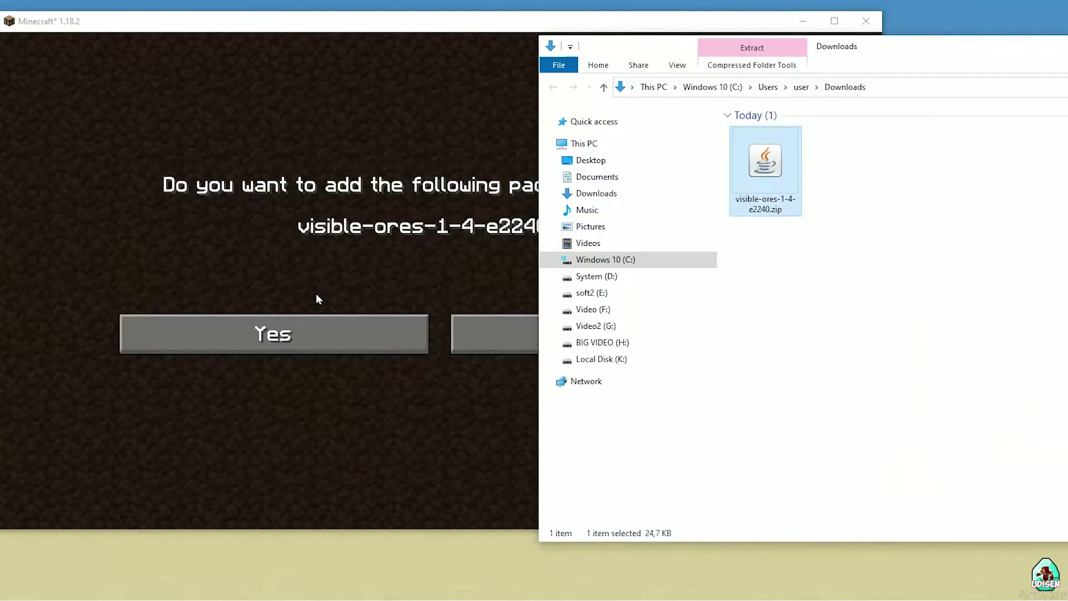
click(328, 153)
click(307, 328)
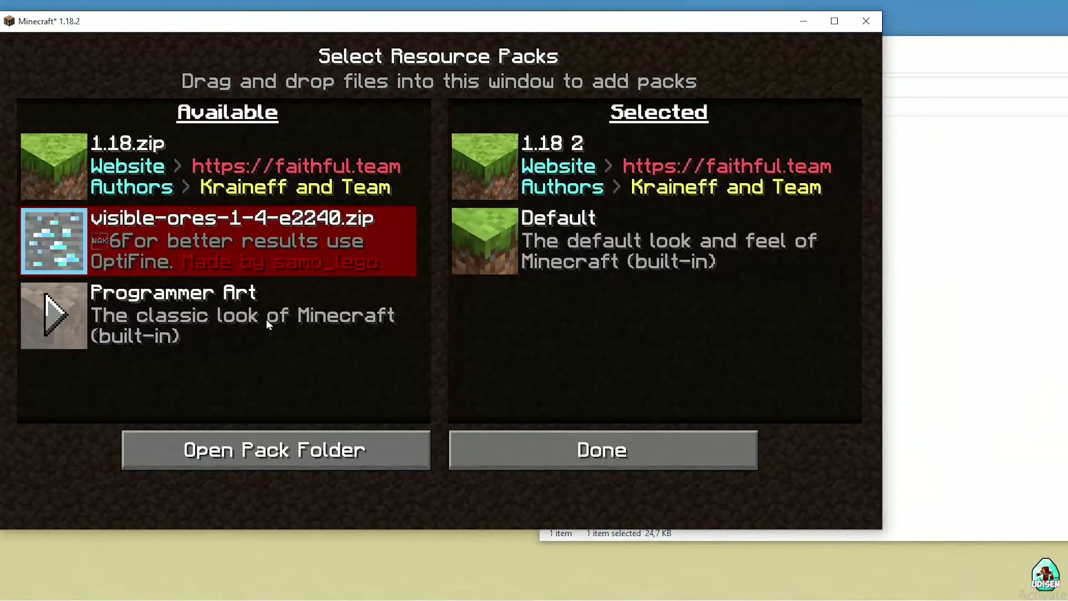
Activate the visible-ores-1-4-e2240.zip pack despite its incompatibility, place it first among the selected packs, and apply the selection.
click(54, 239)
click(261, 336)
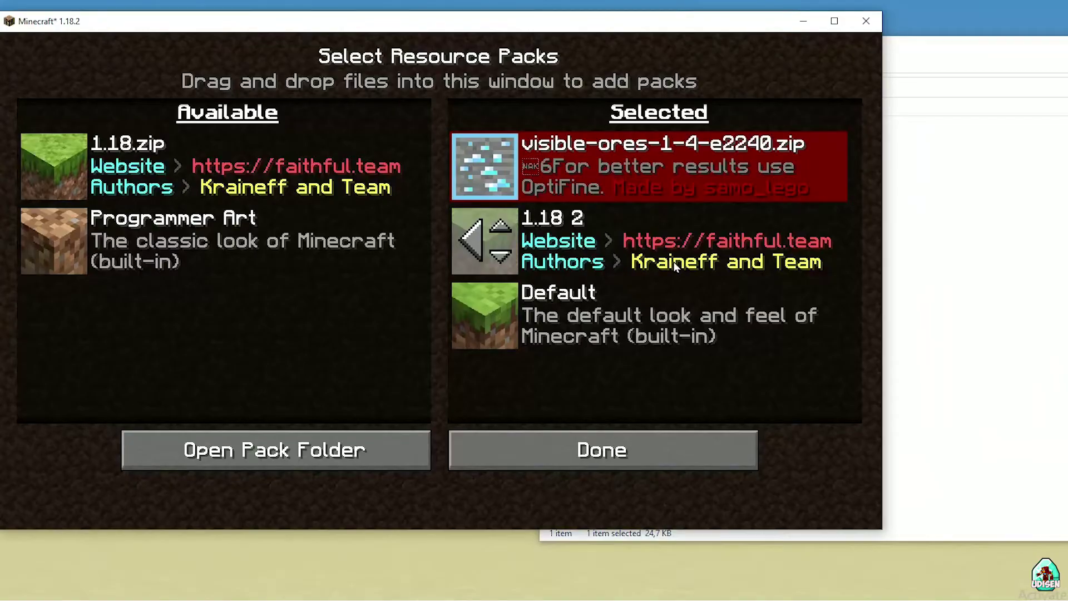
click(500, 182)
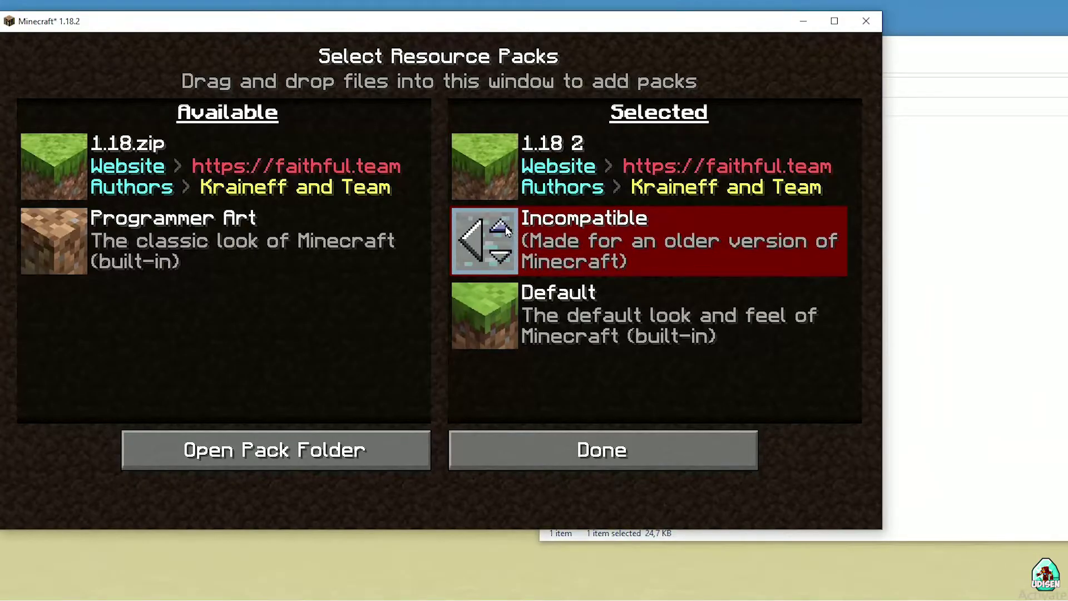
click(506, 229)
click(723, 462)
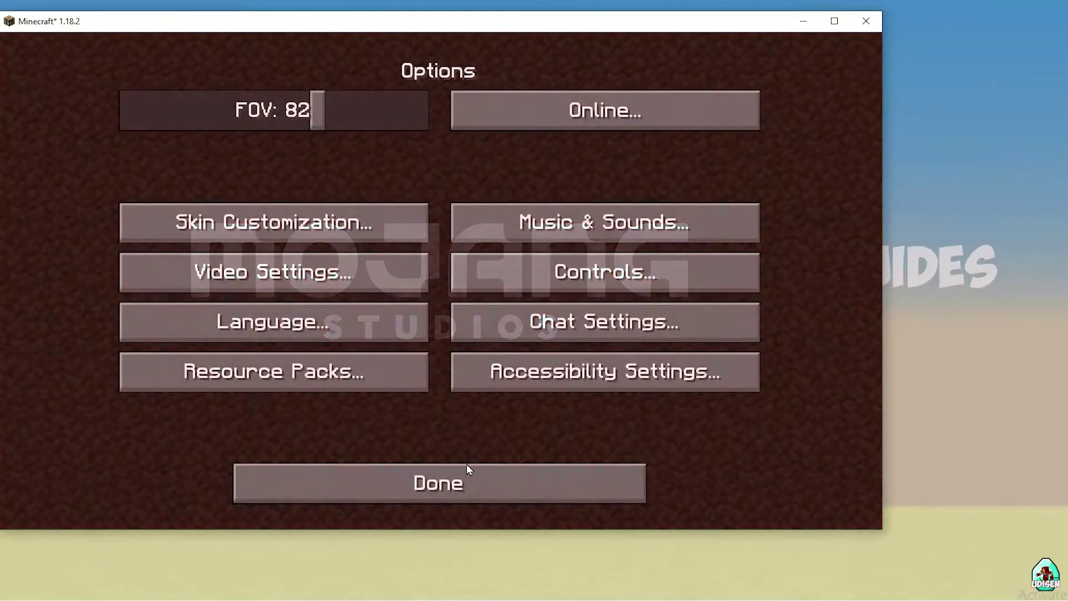
Leave the options and pick the world named "world" from the single-player world list.
click(467, 468)
click(434, 270)
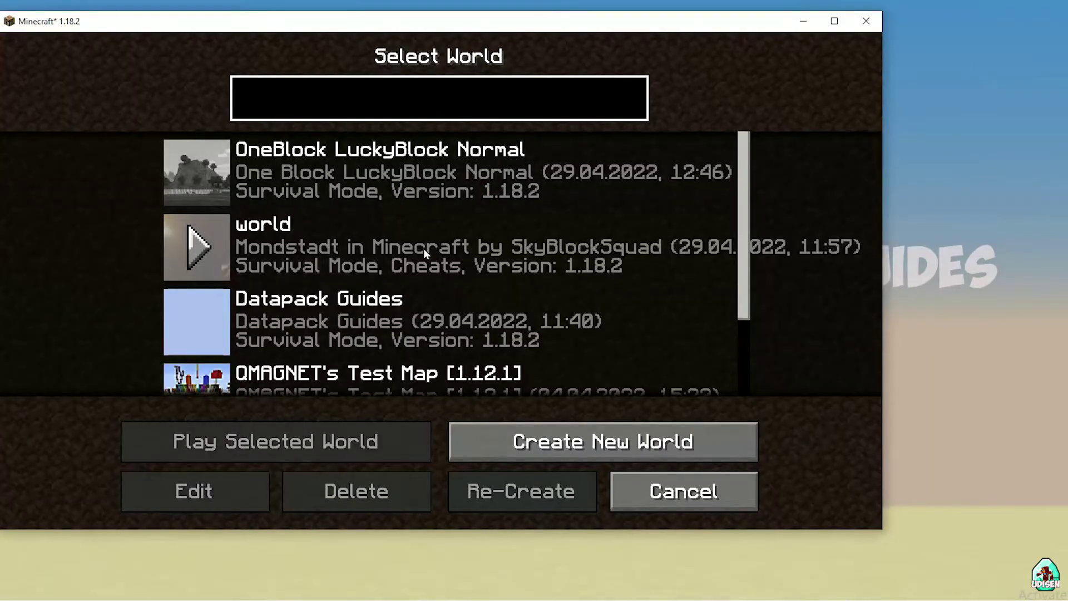
click(422, 248)
Switch the held item to Gold Ore and place one block in the dark area.
scroll(445, 244, down, 2)
scroll(456, 241, up, 2)
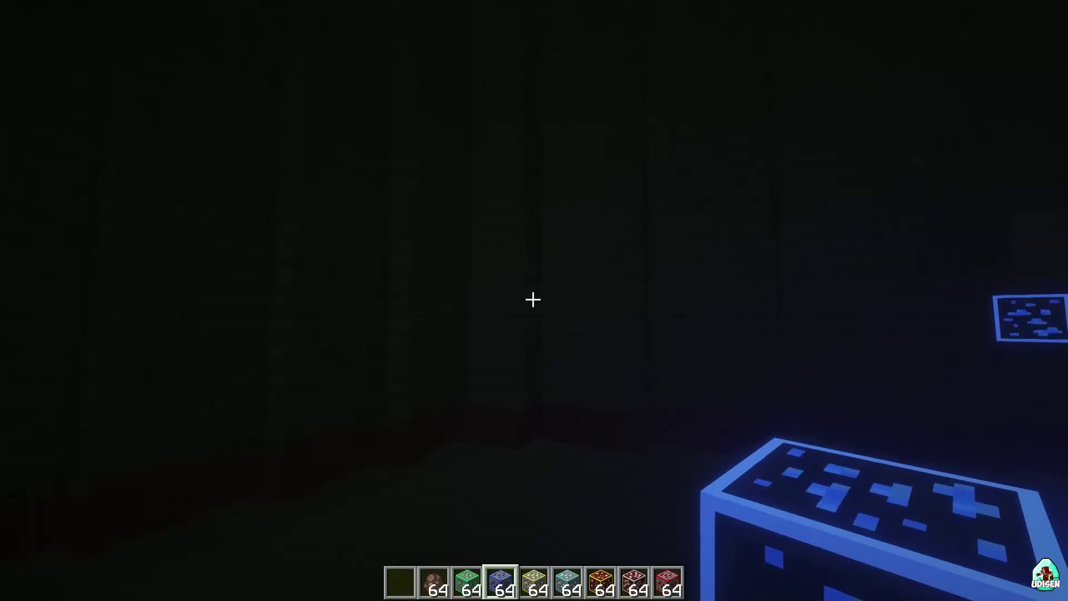
scroll(533, 300, down, 1)
right_click(533, 300)
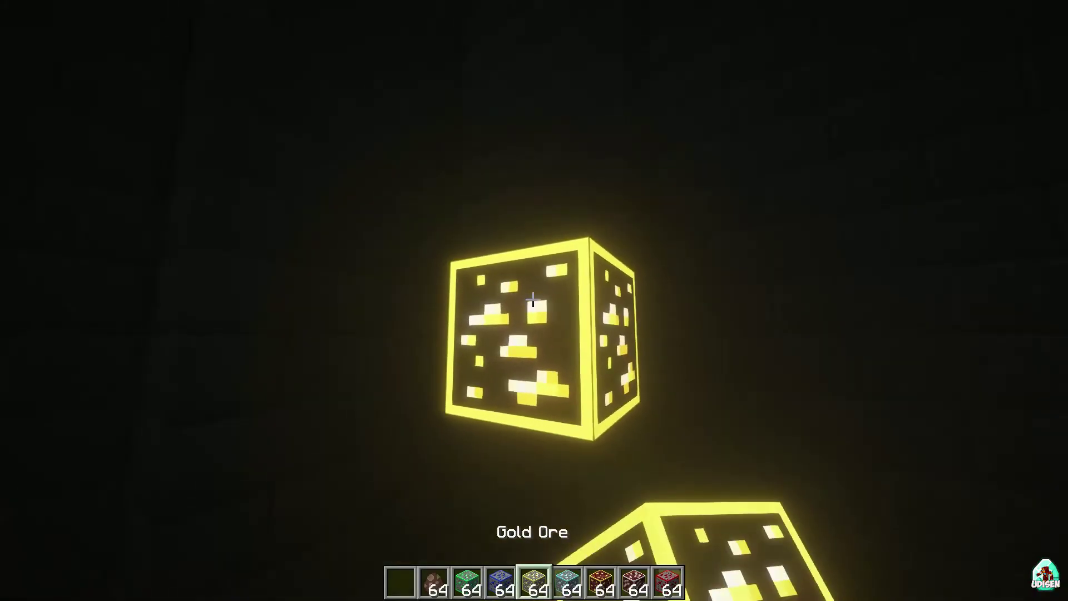
Place another Gold Ore block next to the existing one in the dark area and back away from the wall.
right_click(533, 299)
key(s)
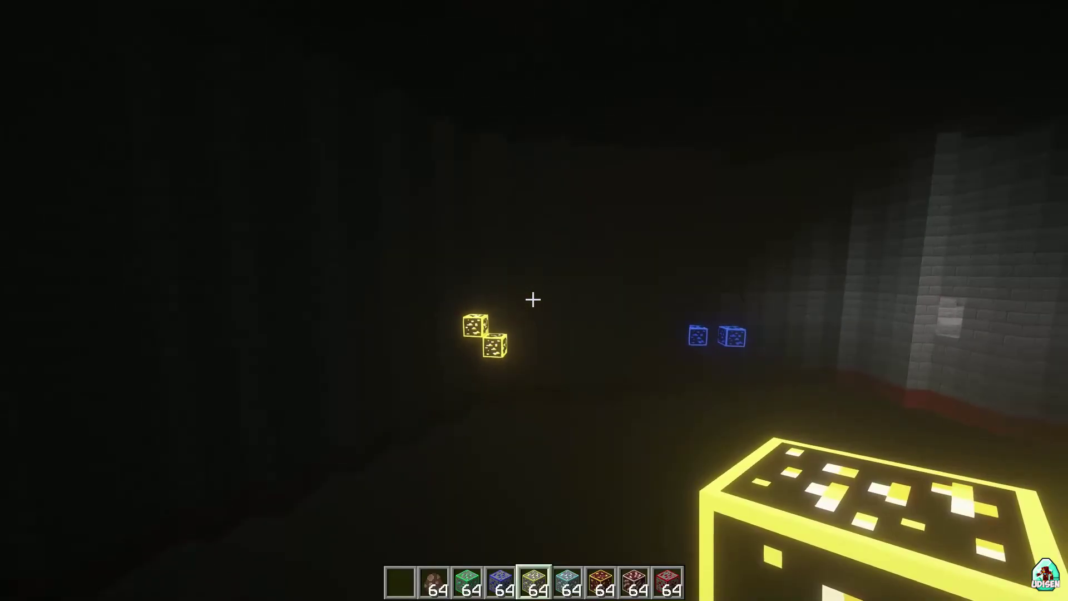
key(a)
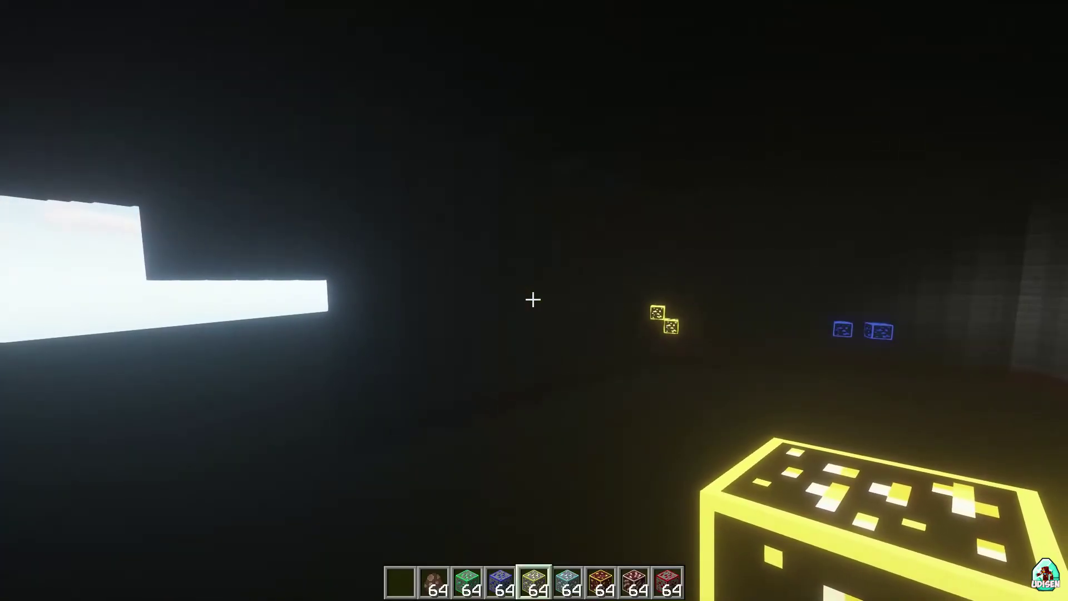
Place two Diamond Ore blocks and two Nether Gold Ore blocks along the dark wall.
scroll(533, 300, down, 1)
right_click(533, 299)
right_click(533, 300)
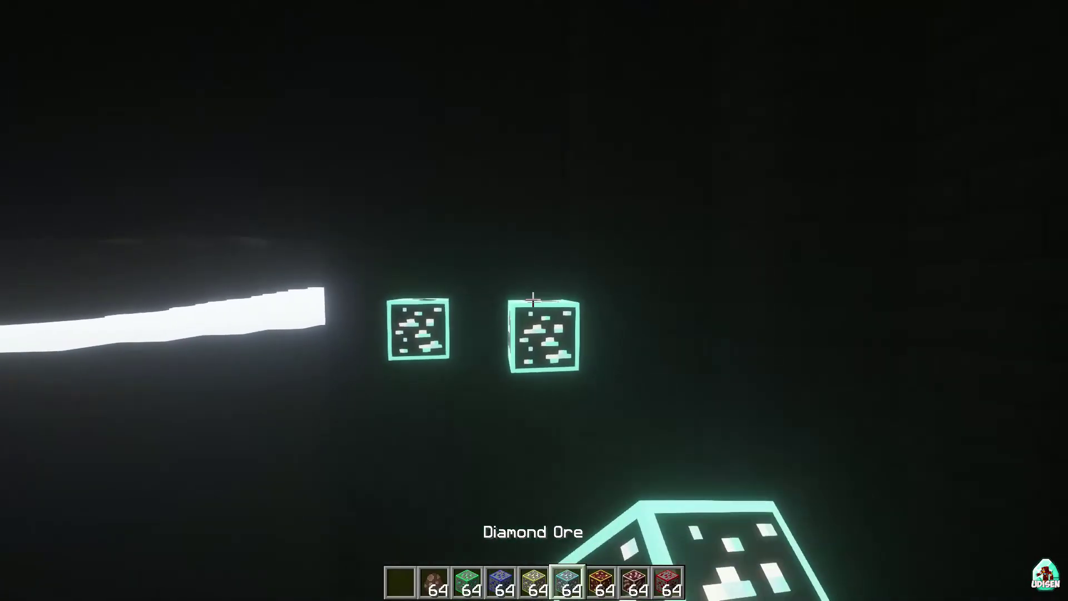
scroll(533, 300, down, 1)
right_click(533, 299)
right_click(533, 300)
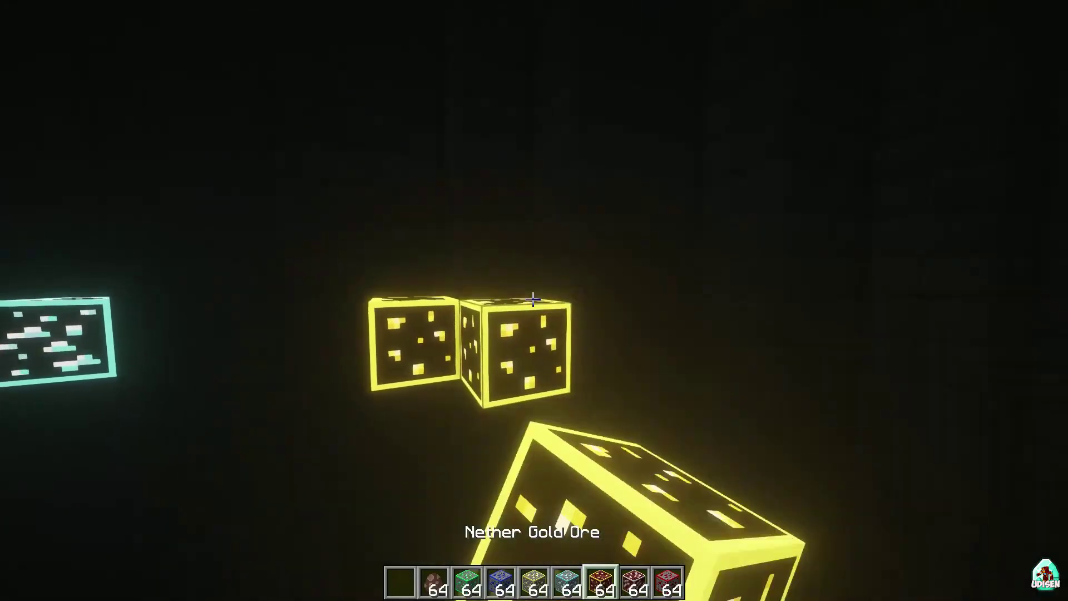
Place two Redstone Ore blocks on the dark wall and add Emerald Ore blocks near the diamond ores.
scroll(533, 300, down, 1)
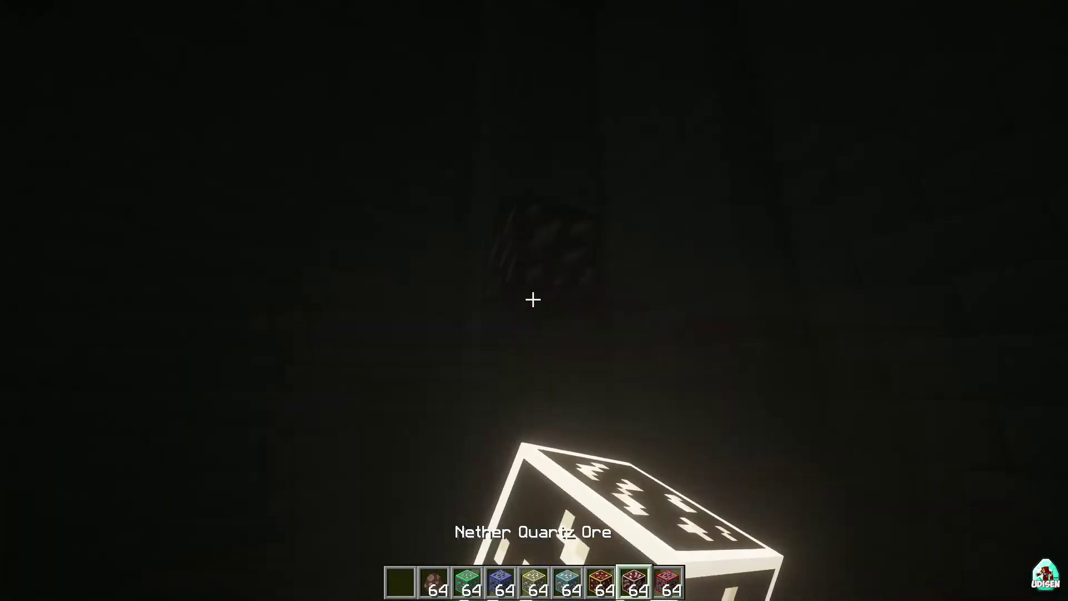
scroll(533, 299, down, 1)
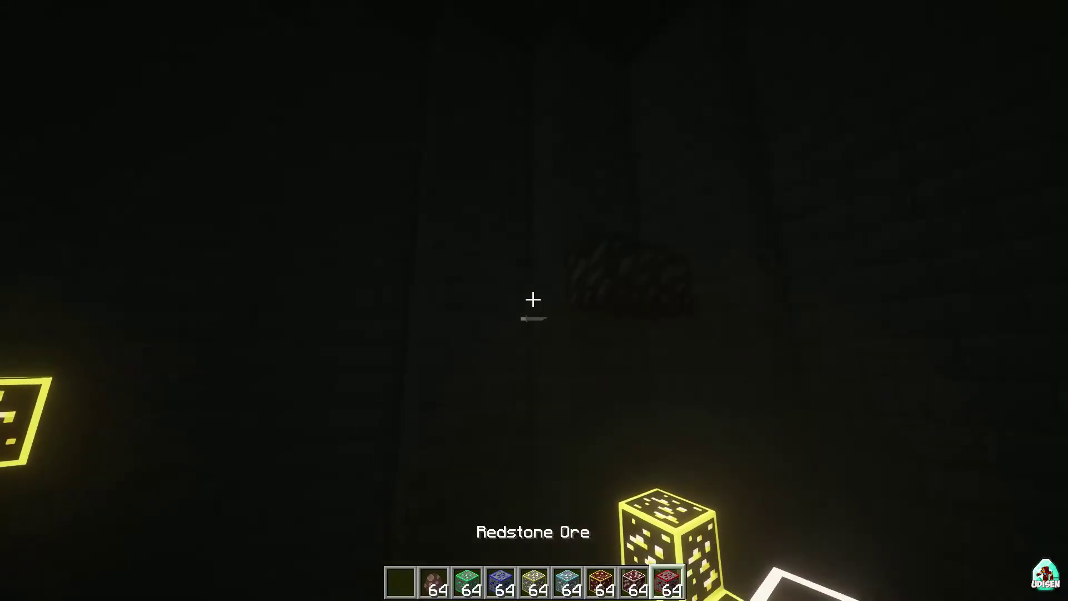
right_click(533, 300)
right_click(533, 300)
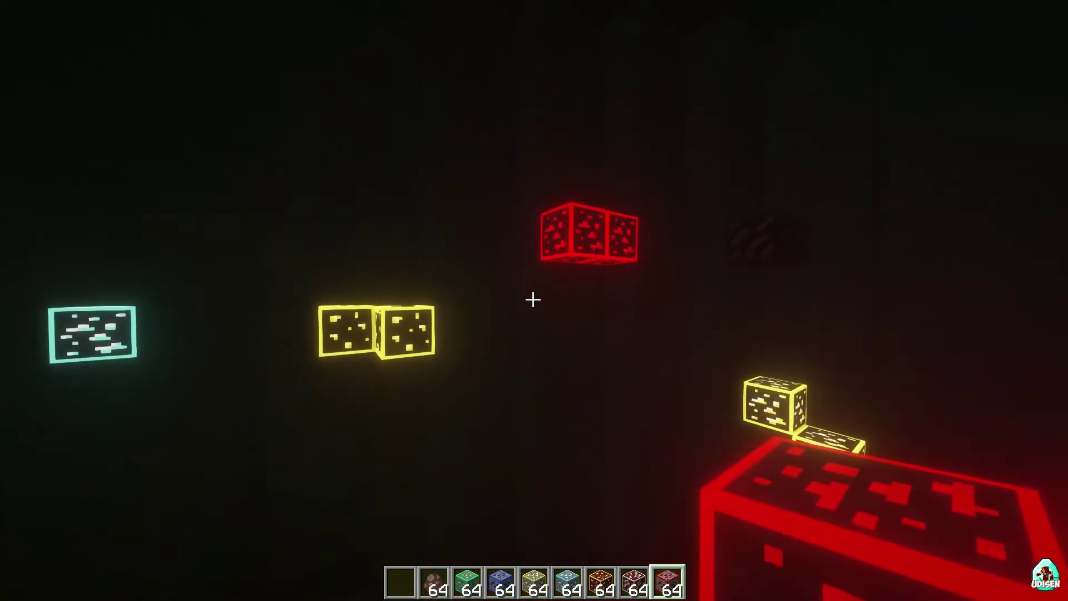
scroll(533, 299, down, 3)
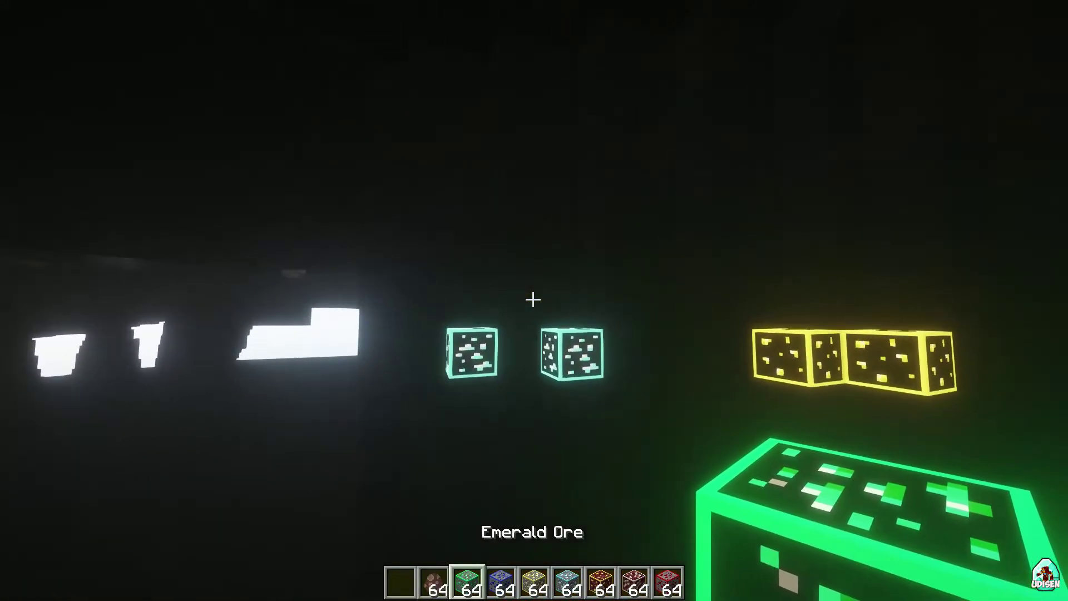
Turn off the shaders through the video settings and return to the world.
key(Escape)
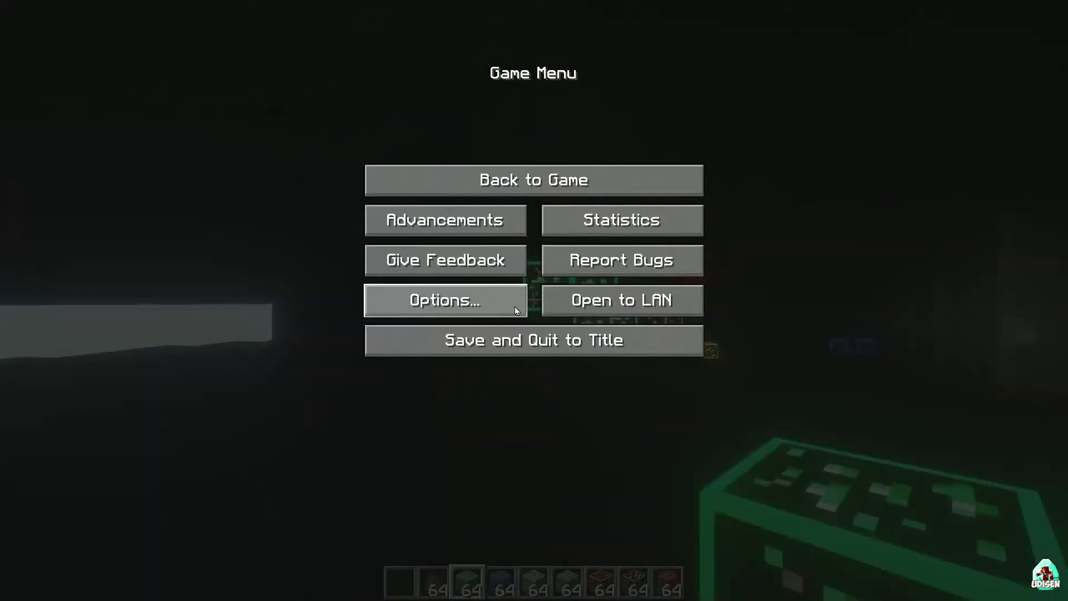
click(515, 307)
click(515, 307)
key(Escape)
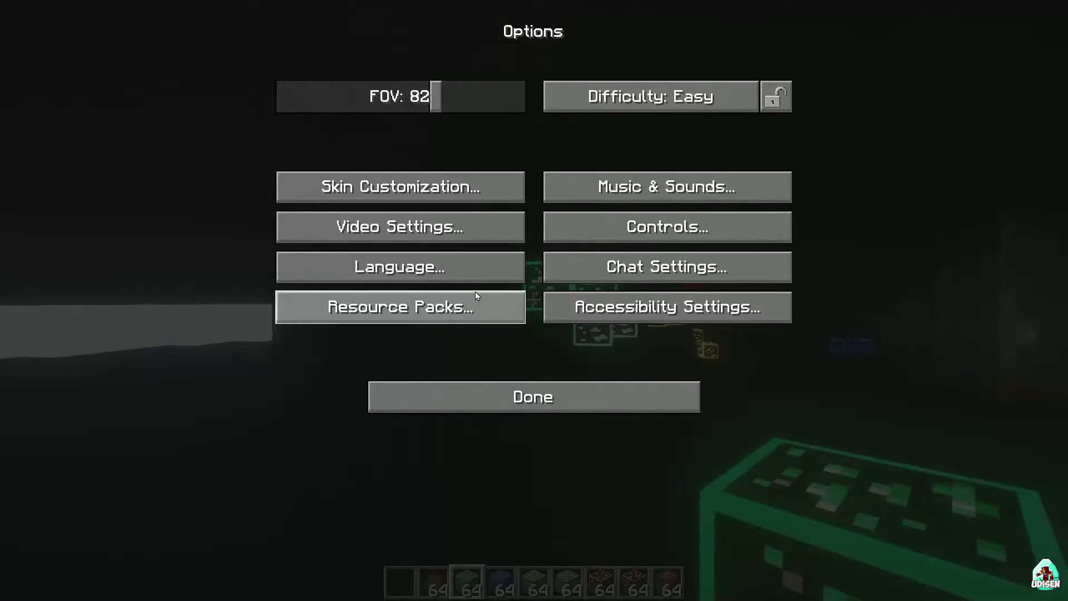
click(405, 225)
click(392, 307)
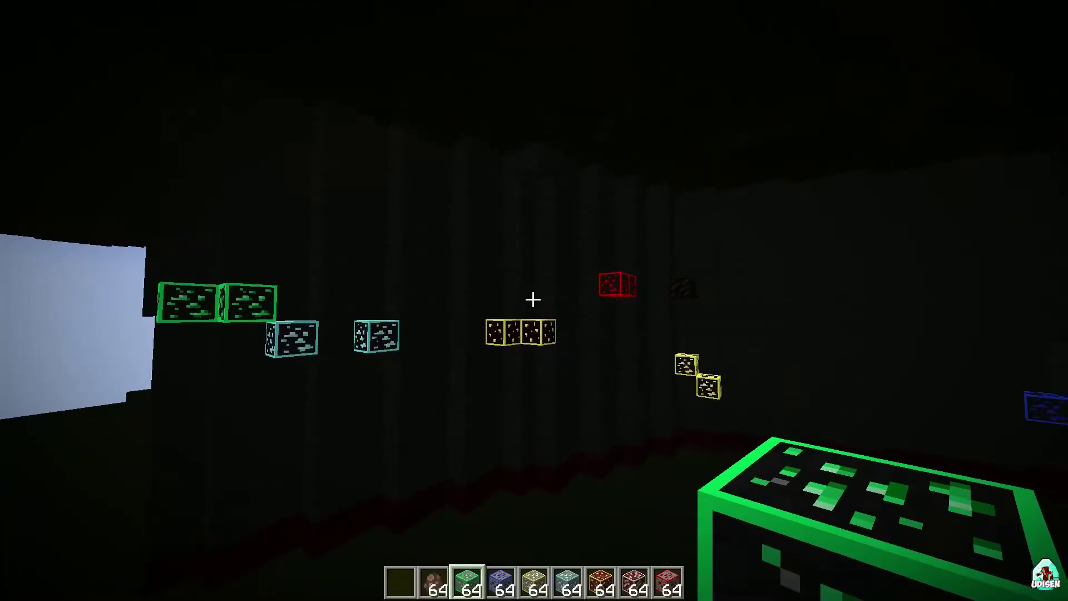
Place two Gold Ore blocks on the back wall and a group of Redstone Ore blocks near the lit corner.
key(4)
key(5)
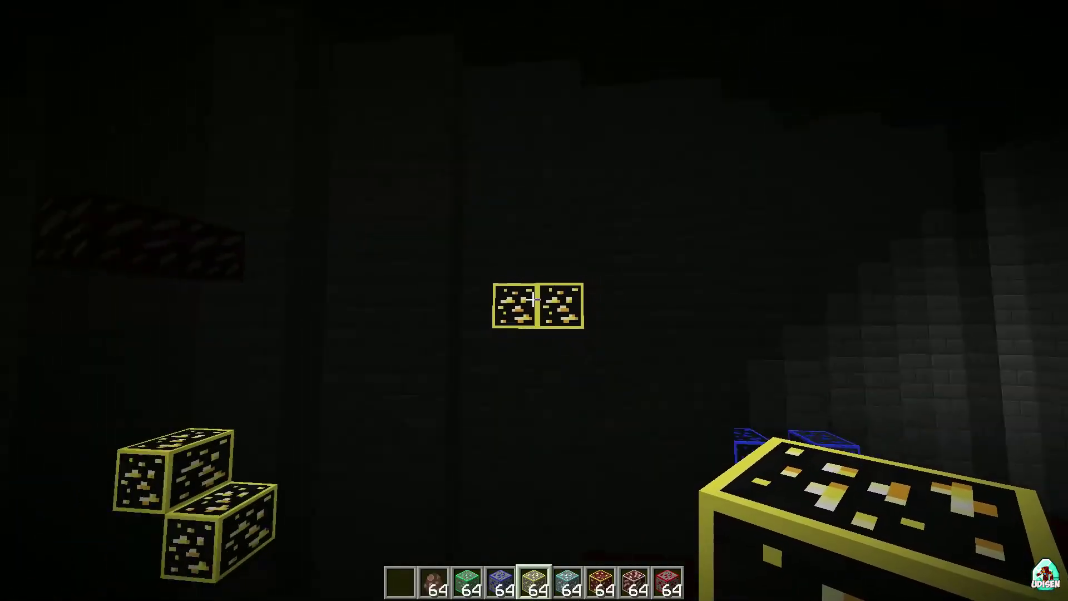
key(6)
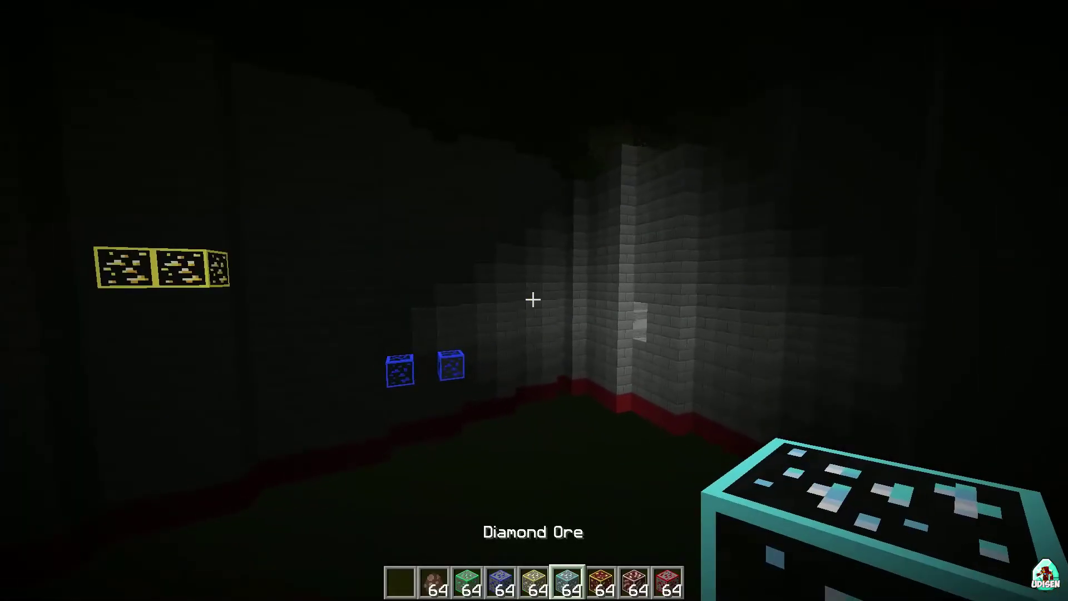
key(7)
key(9)
right_click(533, 299)
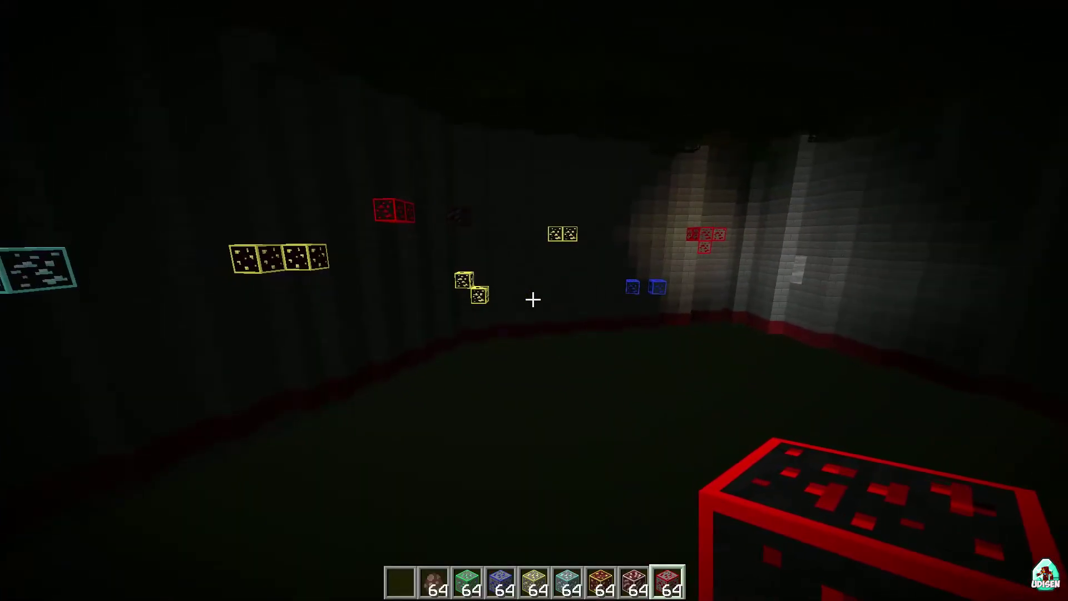
Hide the HUD, save a game screenshot of the placed ores, and show the HUD again.
key(F1)
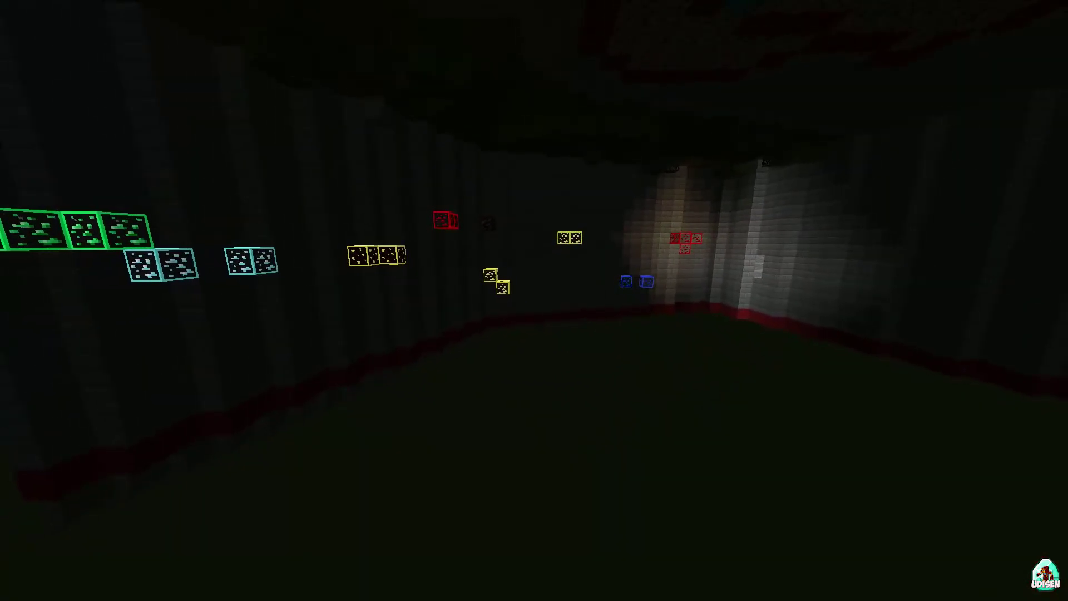
key(F2)
key(F1)
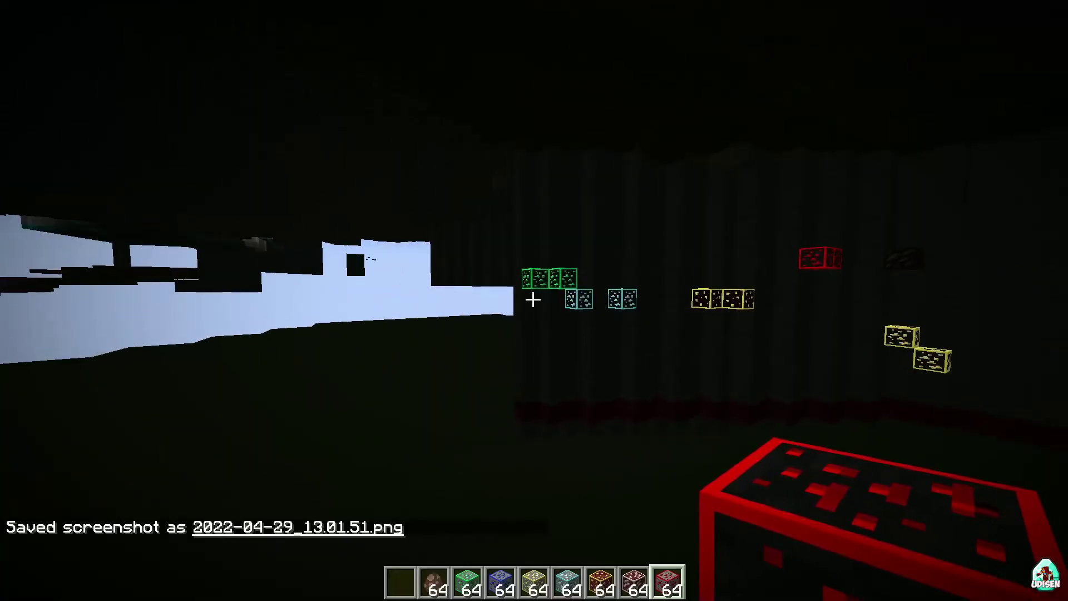
key(w)
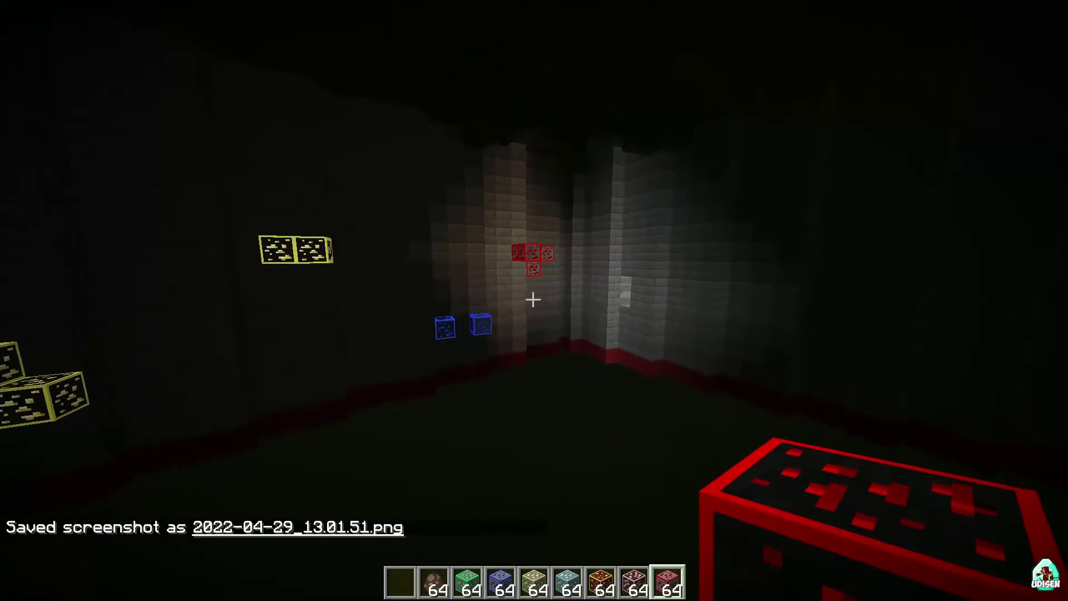
Deactivate the visible-ores-1-4-e2240.zip resource pack, apply the change, and return to the world.
key(Escape)
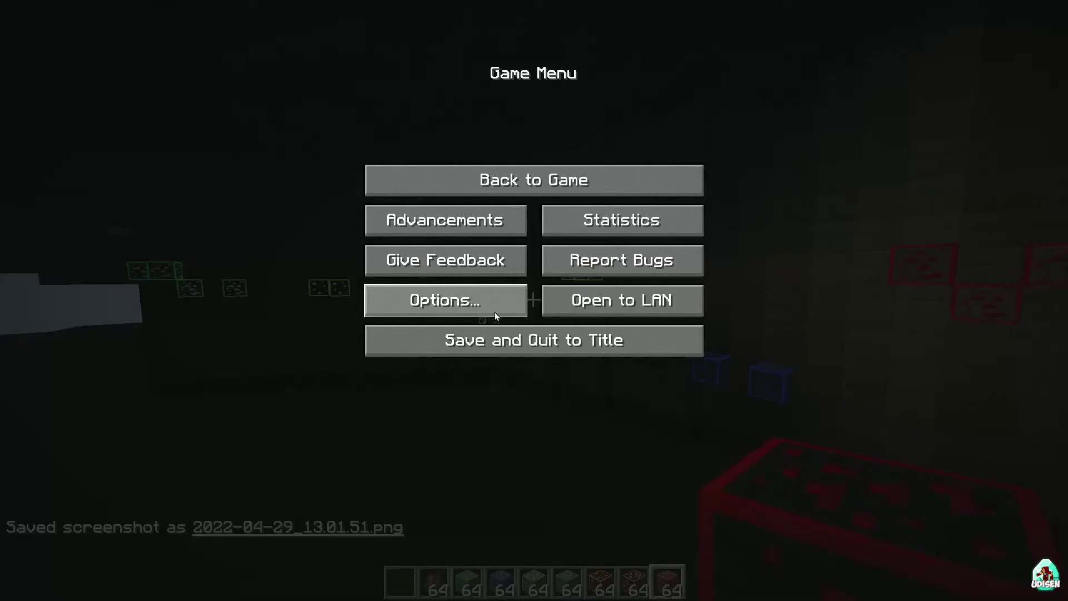
click(494, 313)
click(438, 234)
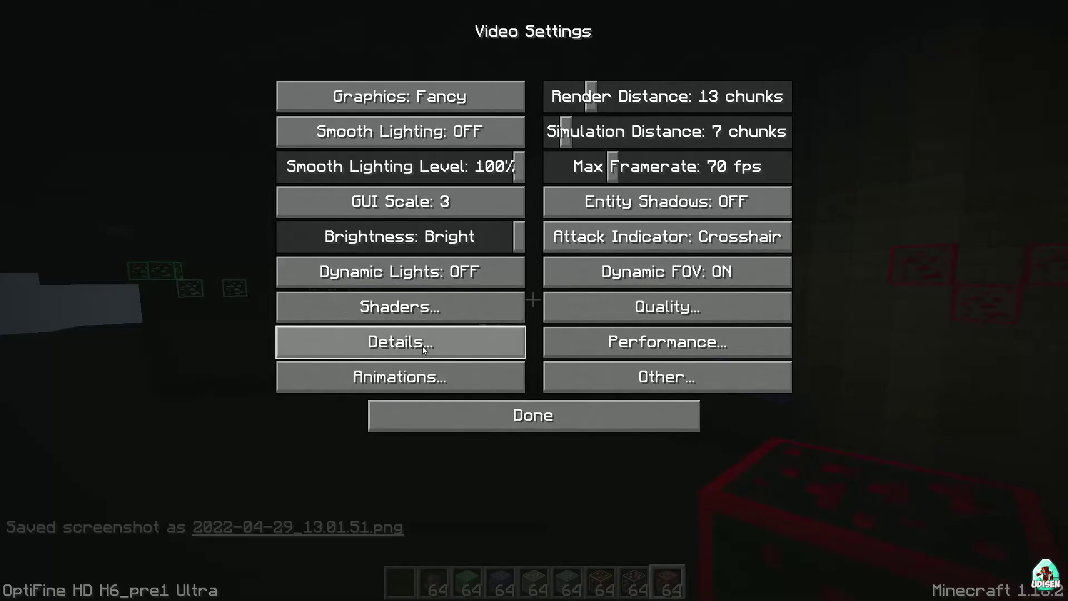
click(451, 410)
click(409, 308)
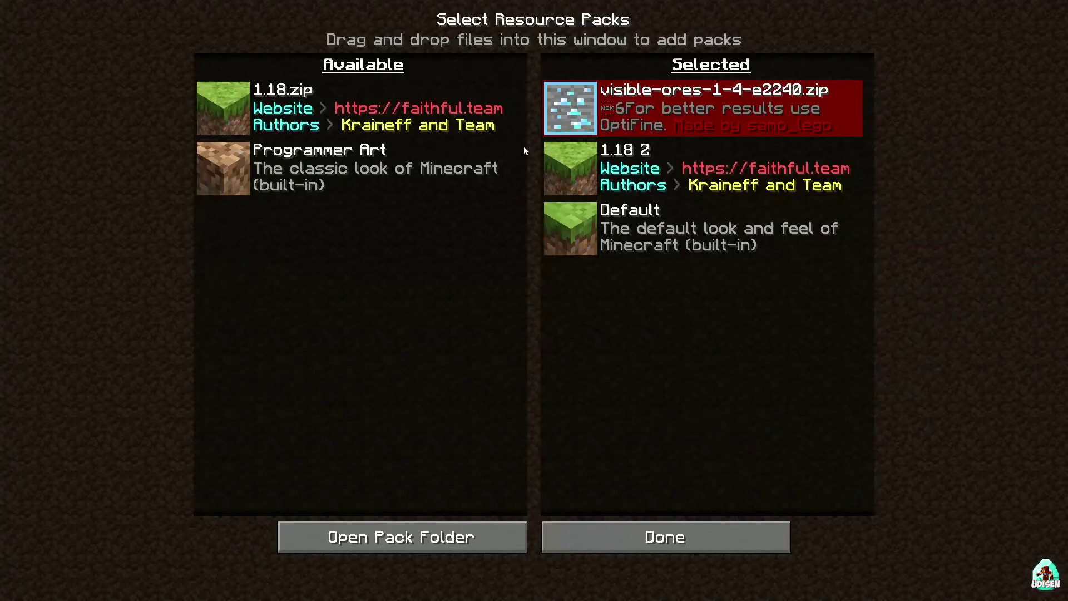
click(559, 110)
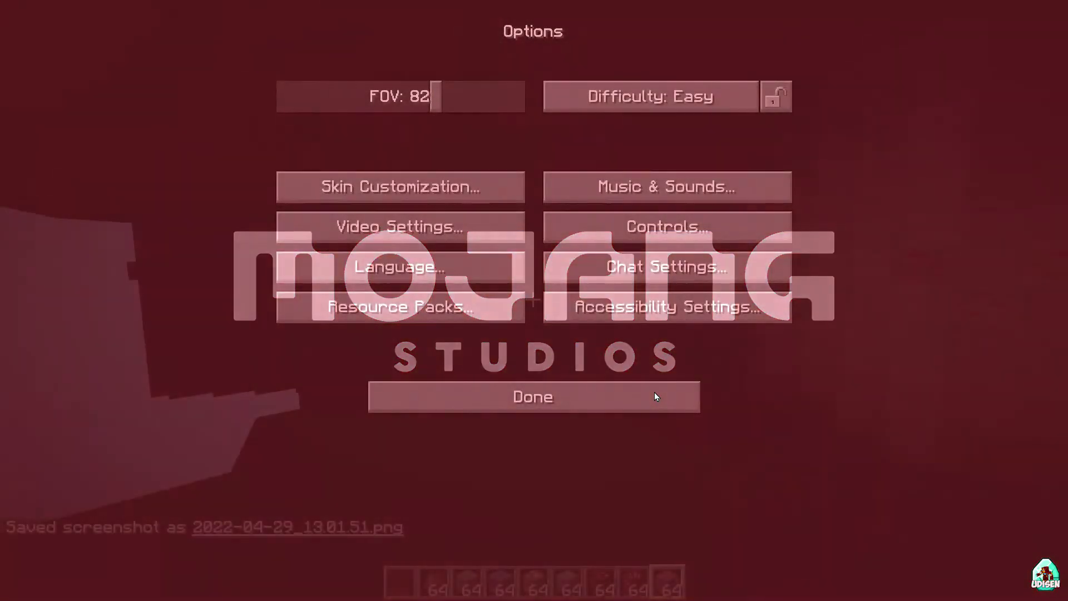
click(655, 396)
key(Escape)
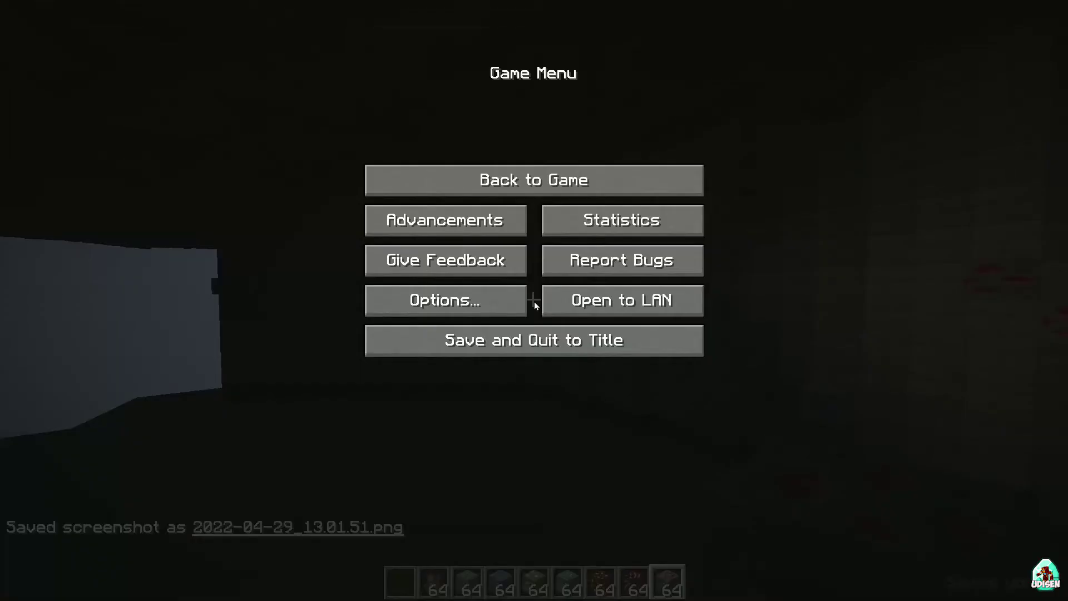
key(Escape)
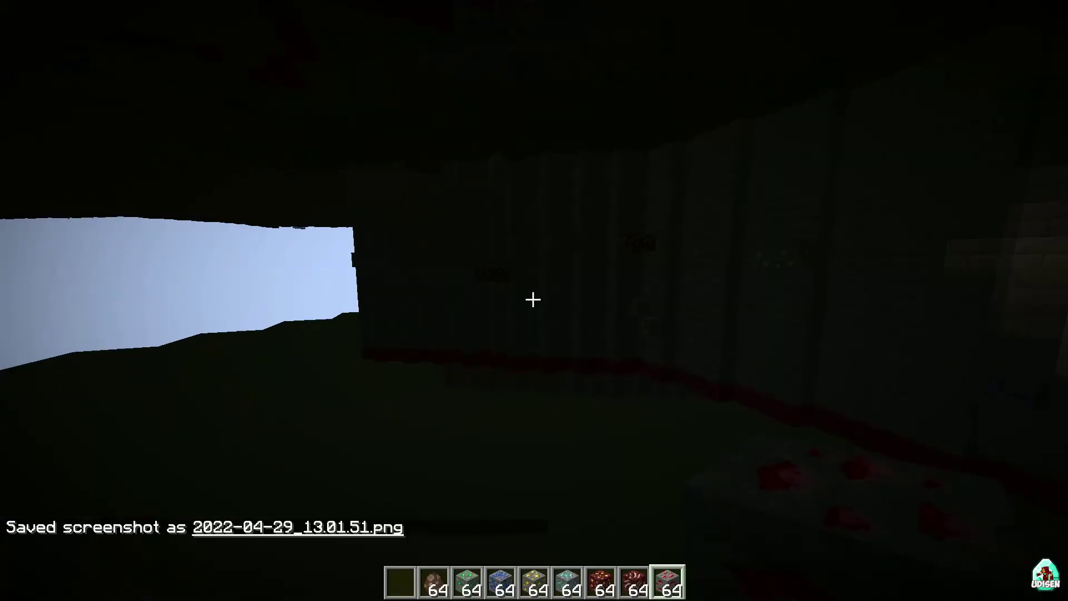
Activate the 1.18.zip and visible-ores-1-4-e2240.zip resource packs, accept the incompatible pack, and apply the selection.
key(Escape)
click(467, 298)
click(435, 236)
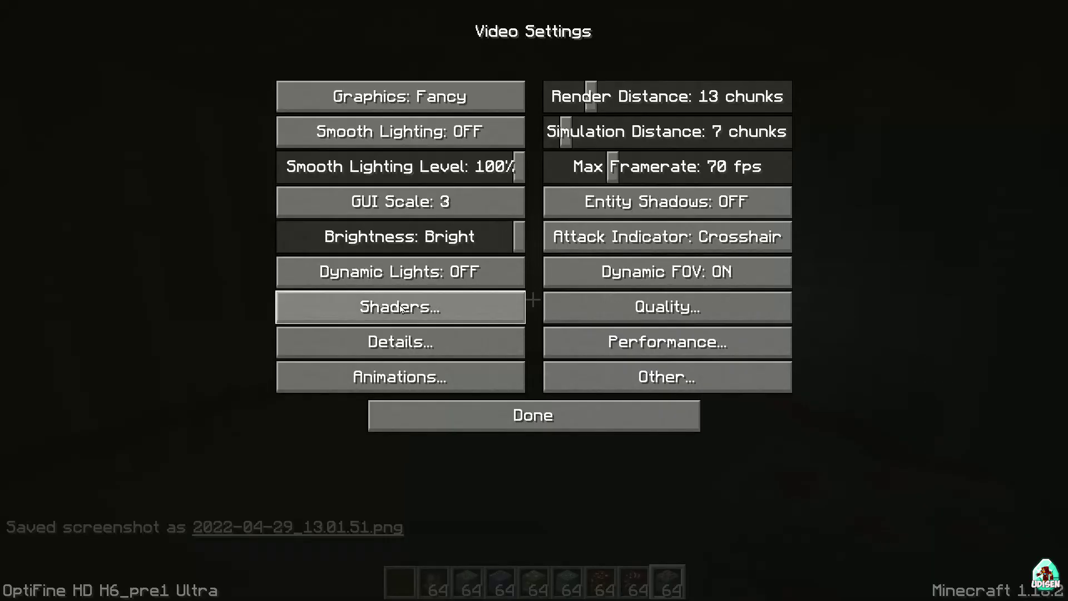
click(454, 412)
click(416, 311)
click(237, 111)
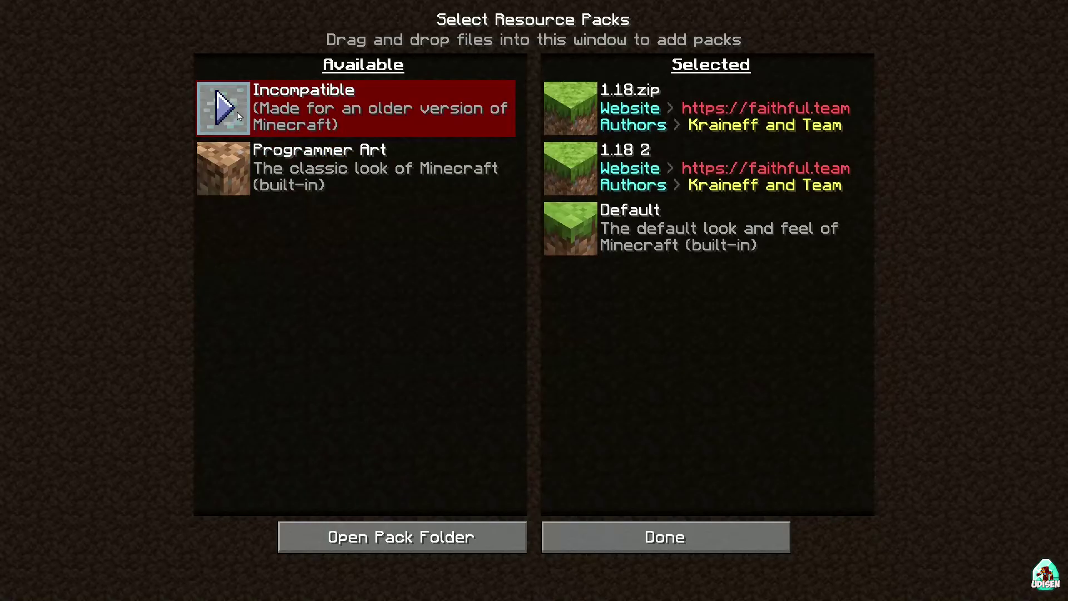
click(225, 108)
click(362, 277)
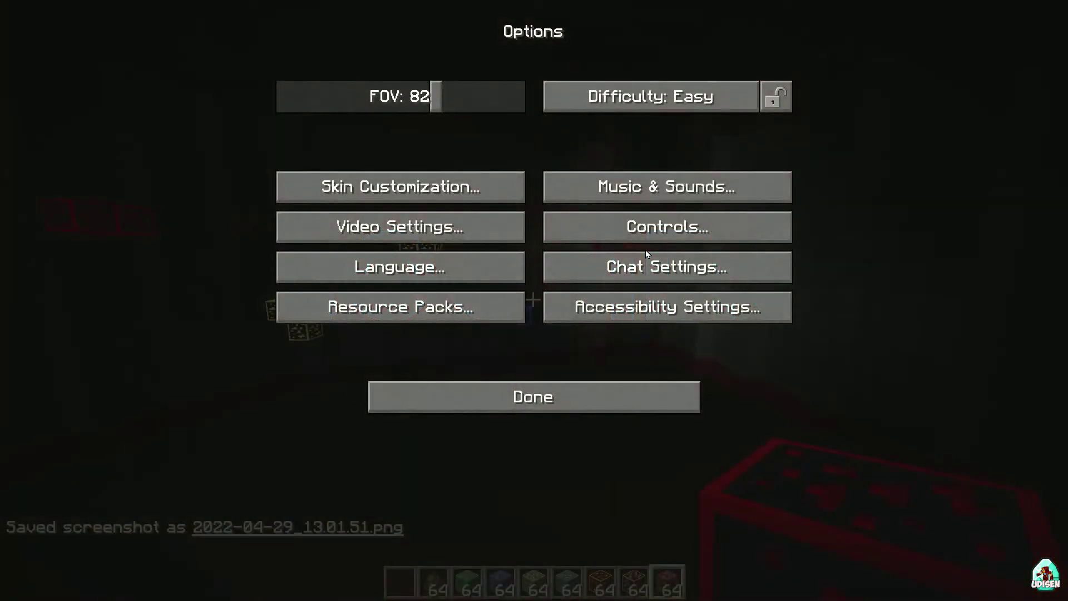
Return to the world and look over the placed ores along the dark walls.
key(Escape)
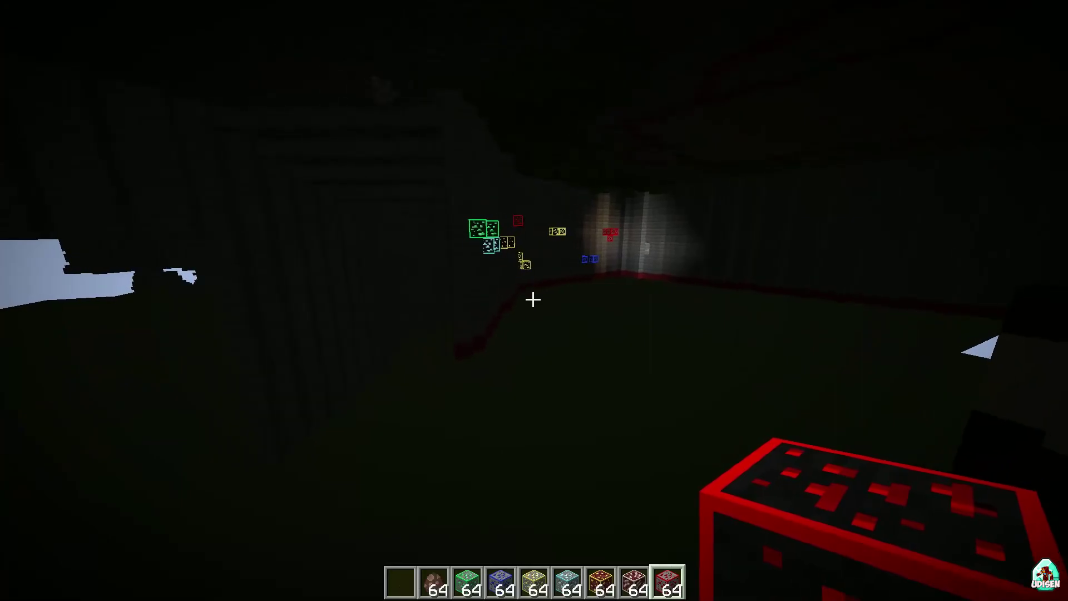
key(w)
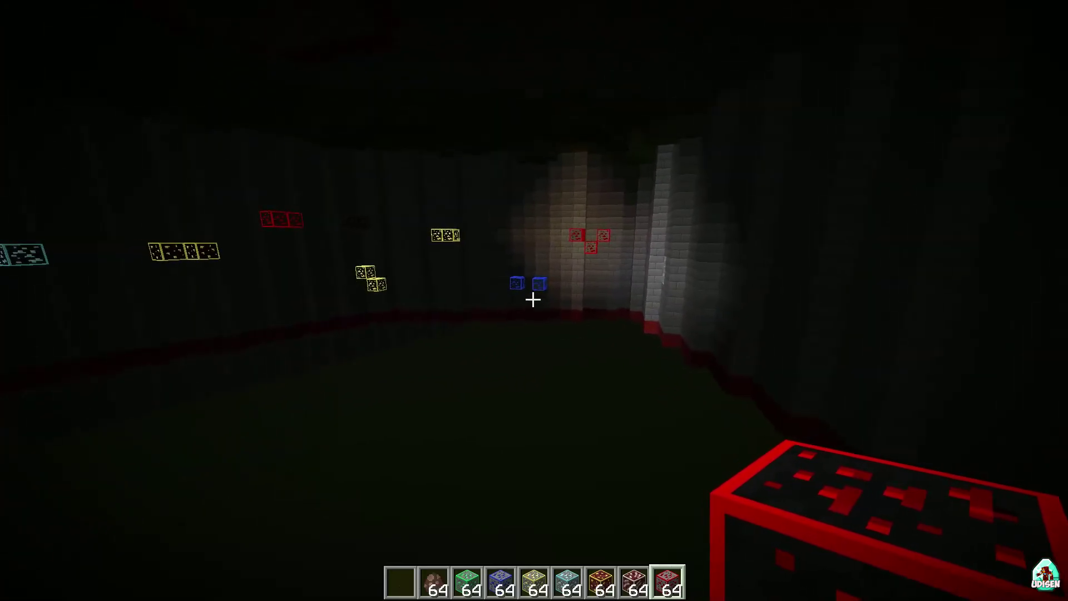
key(s)
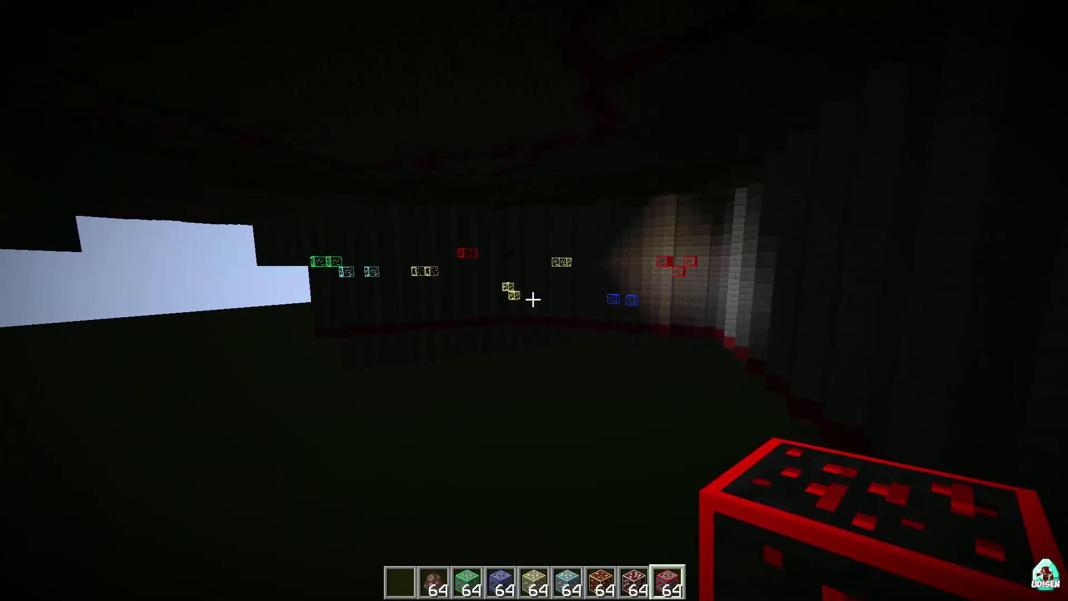